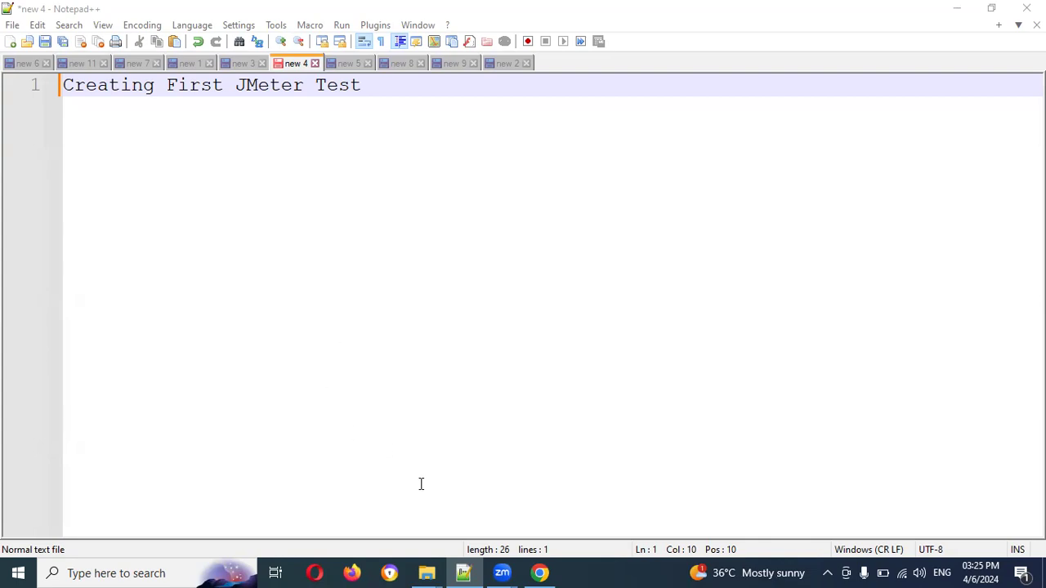
Step: Launch the ApacheJMeter executable jar from the bin folder of apache-jmeter-5.6.3 on Local Disk (C:) and bring up its window
mouse_move(426, 572)
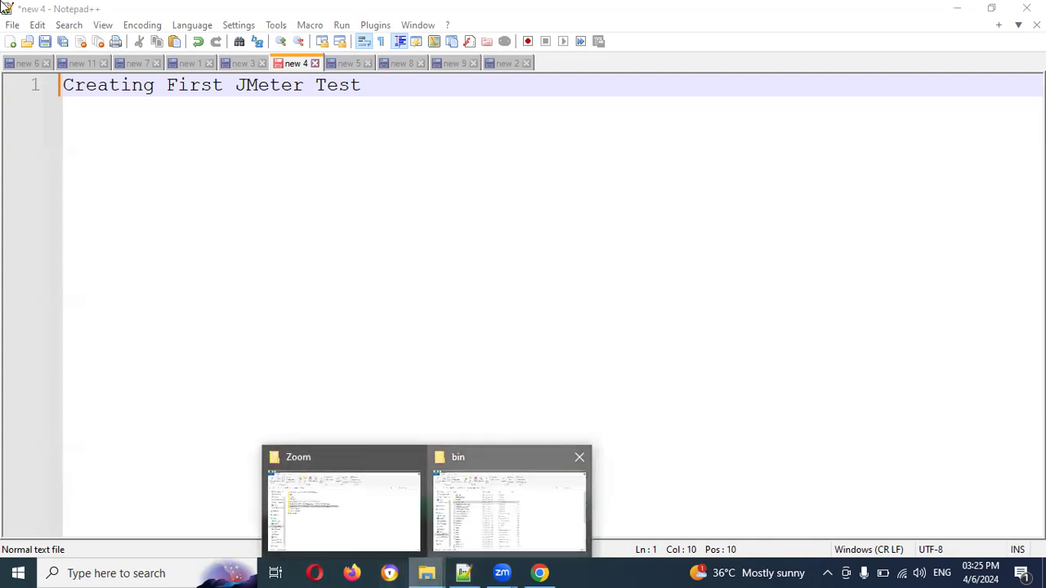
click(509, 505)
click(171, 121)
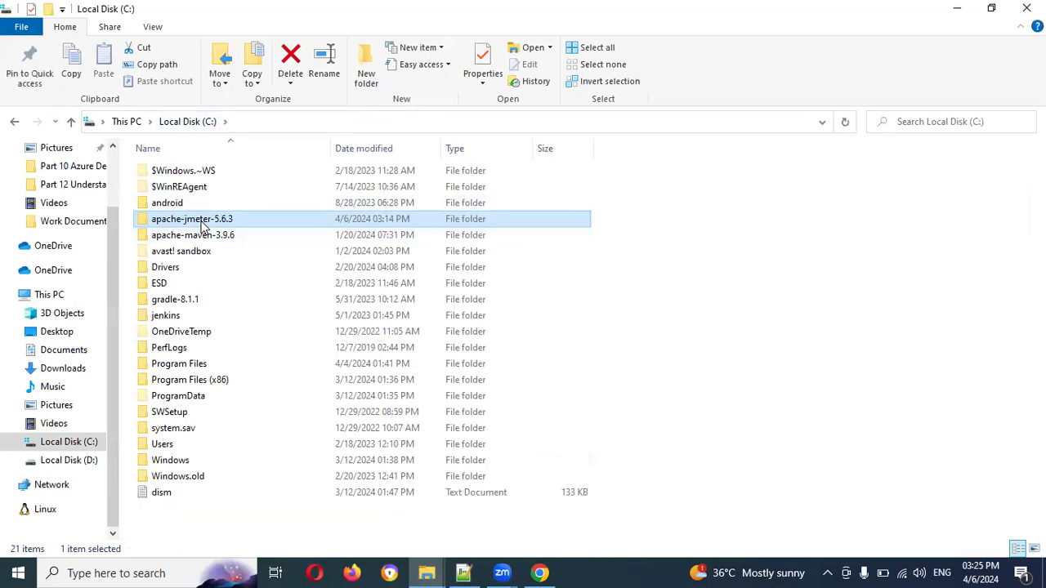
double_click(204, 221)
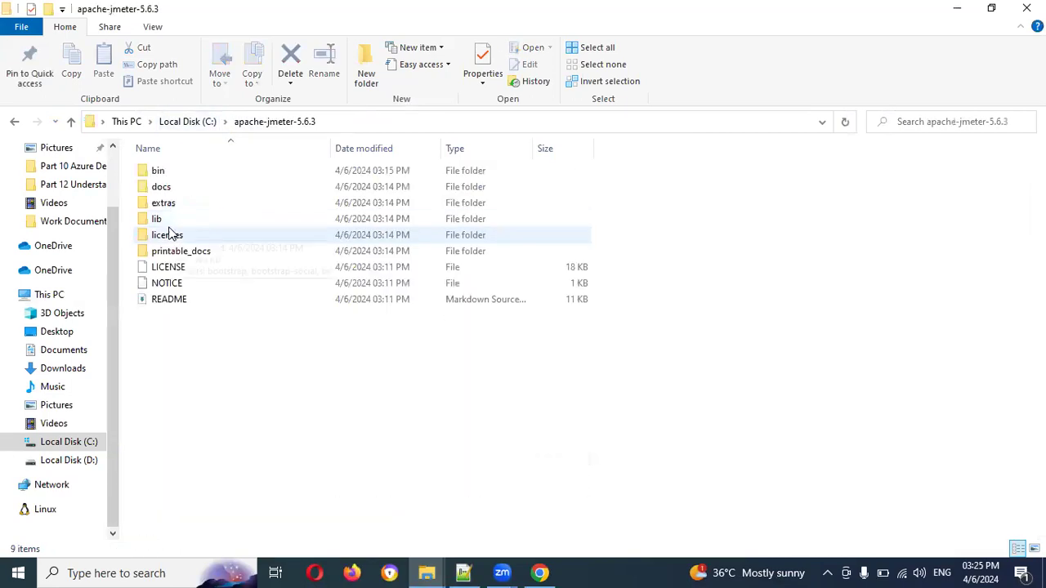
double_click(158, 172)
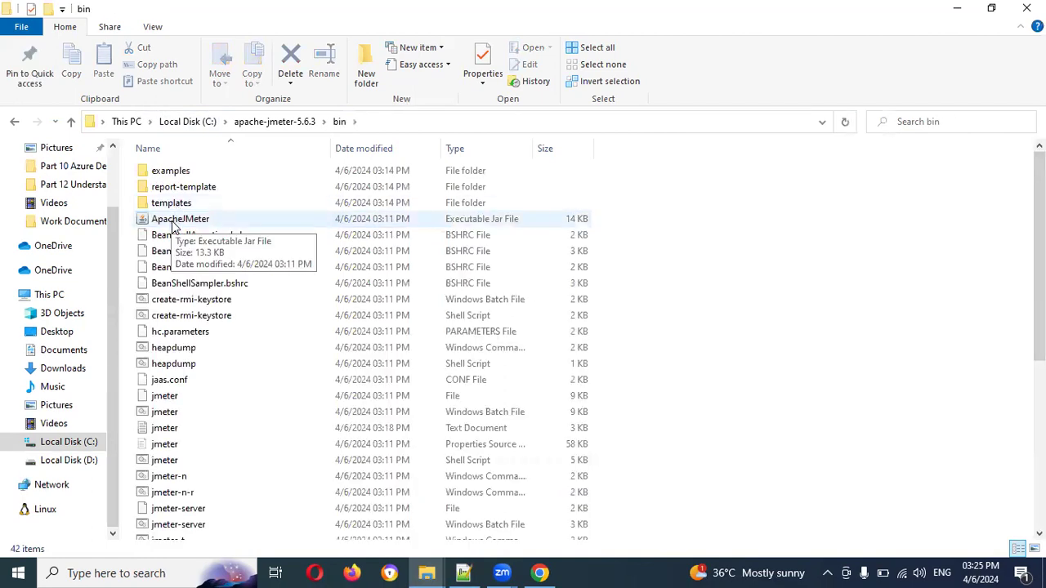
double_click(175, 220)
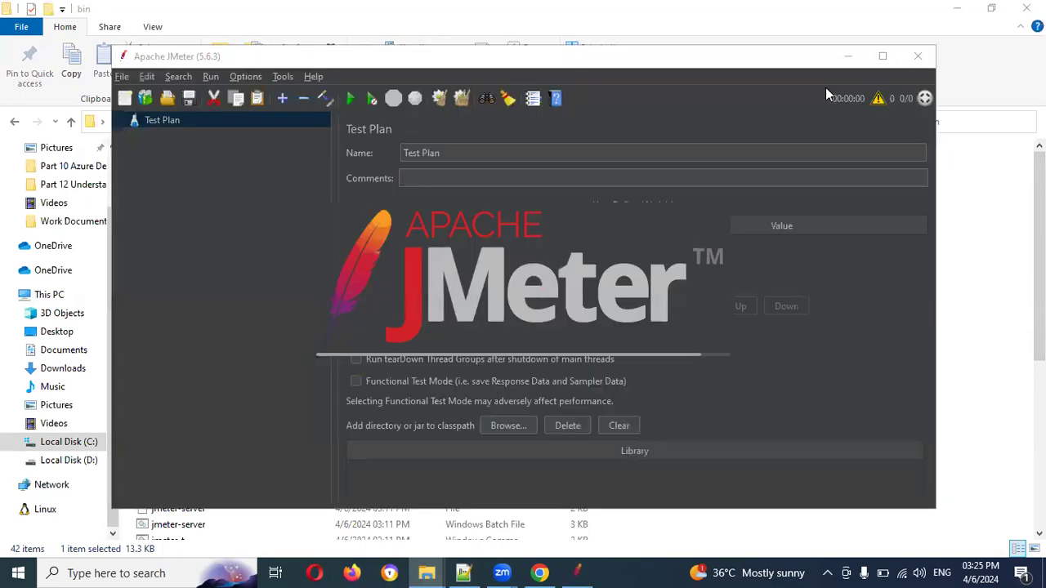
click(844, 58)
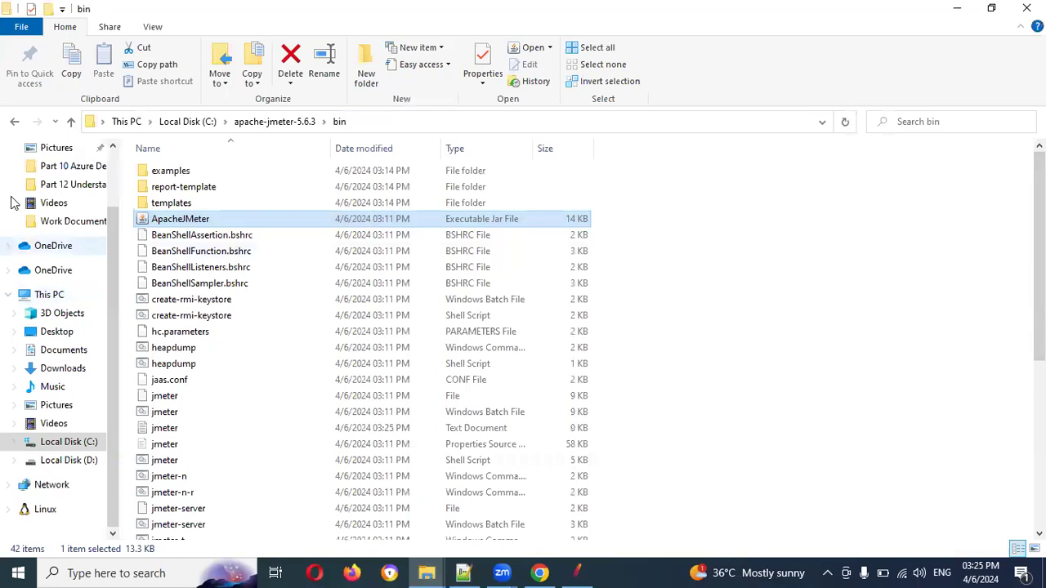
click(580, 571)
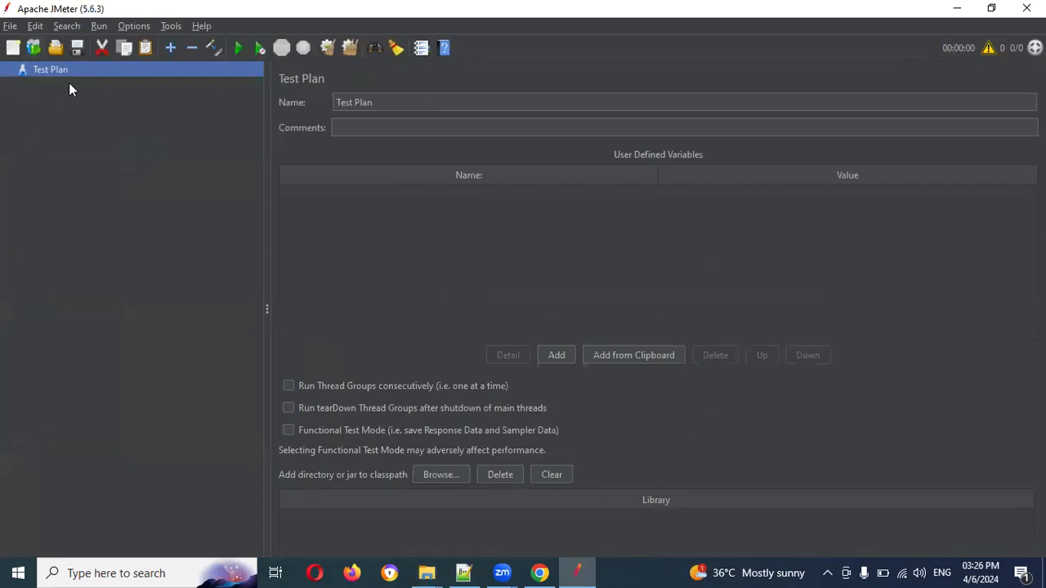
Step: Rename the test plan as First_Test_Case
drag(415, 103, 306, 103)
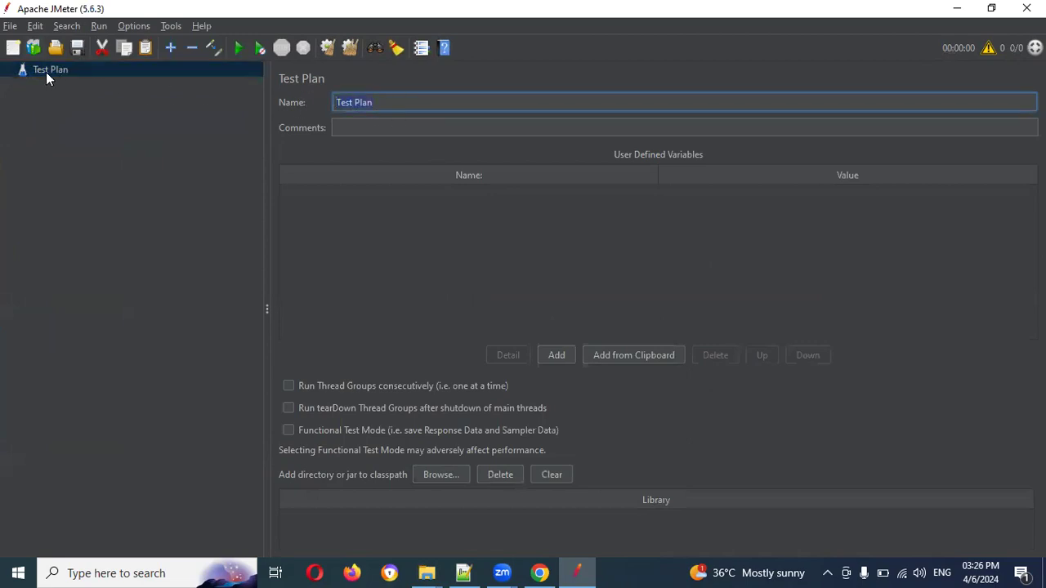
text(First )
text(Test Case)
key(Left)
key(Left)
key(Left)
key(Left)
key(Left)
key(Left)
key(Left)
key(Left)
key(Left)
key(BackSpace)
text(_)
key(Right)
key(Right)
key(Right)
key(Right)
key(Delete)
text(_)
click(76, 124)
click(382, 238)
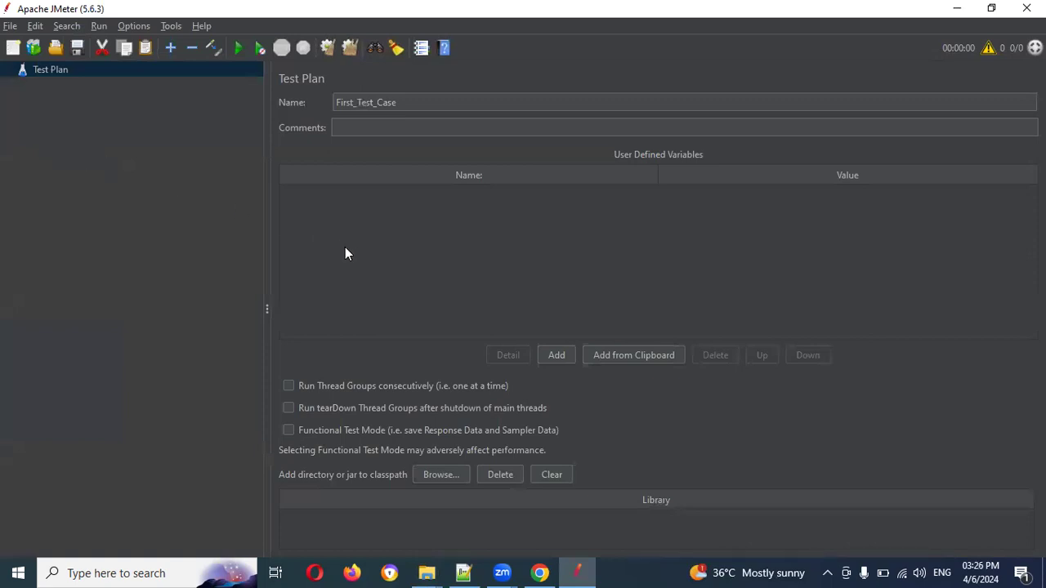
right_click(42, 72)
mouse_move(154, 77)
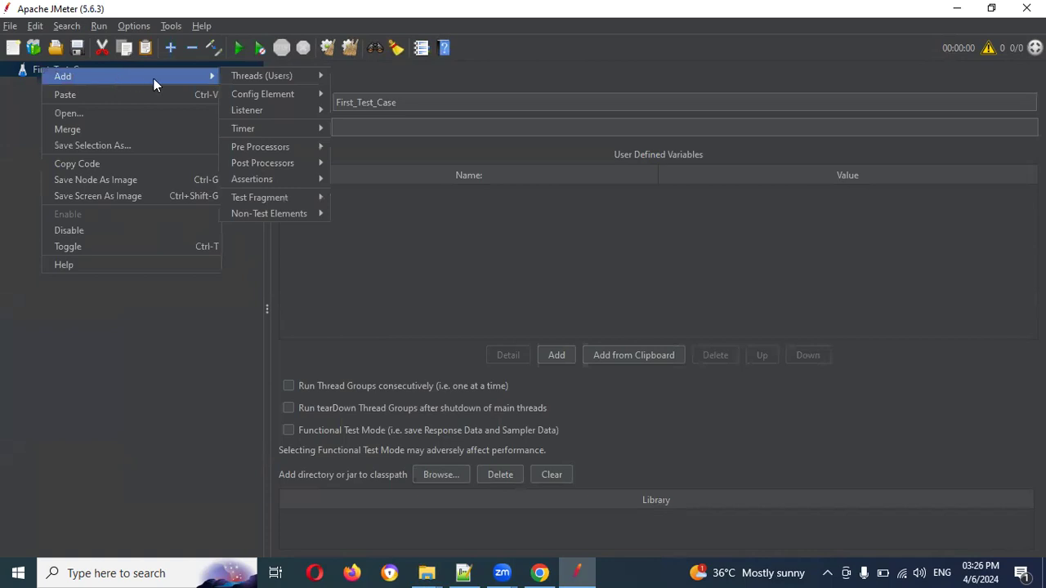
mouse_move(265, 76)
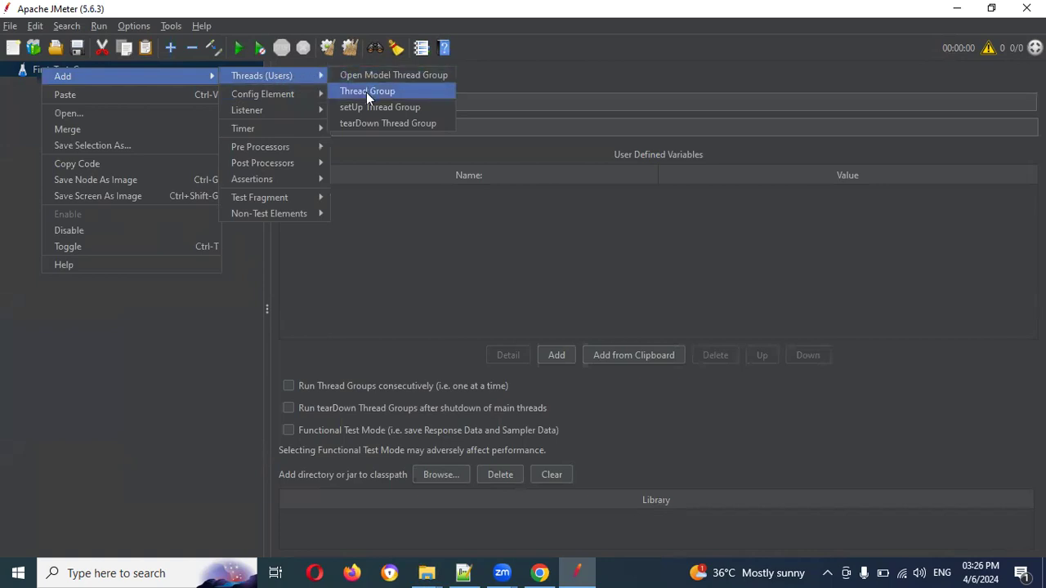
key(Escape)
key(Escape)
key(Escape)
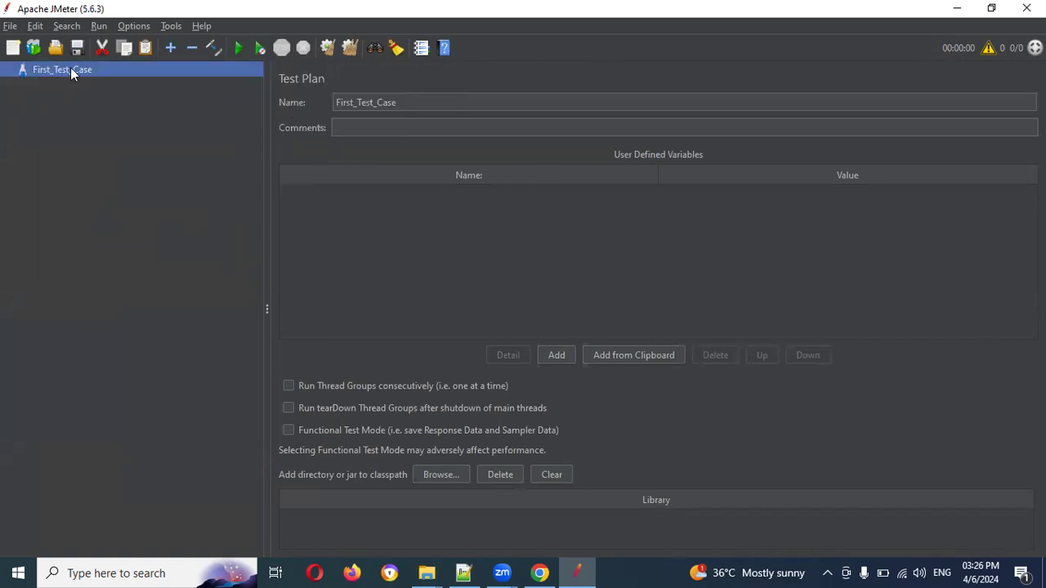
Step: Add a Thread Group to the First_Test_Case test plan
right_click(70, 70)
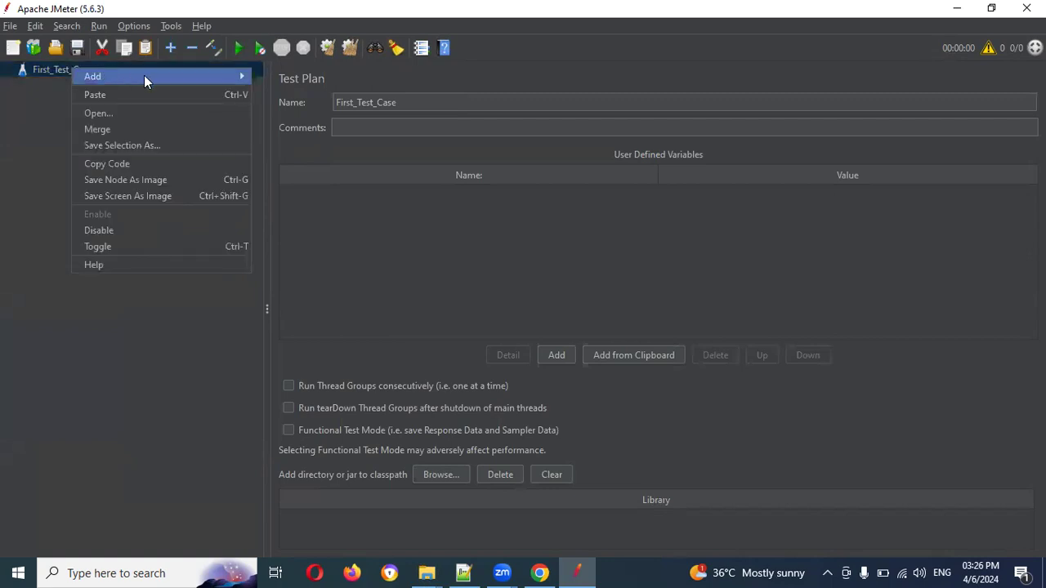
mouse_move(192, 79)
mouse_move(308, 77)
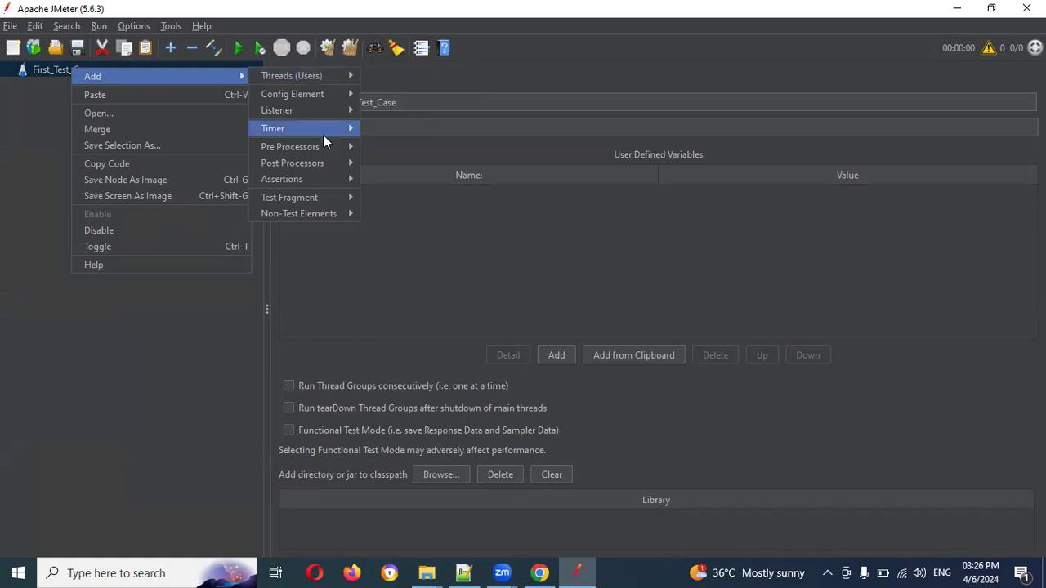
mouse_move(309, 185)
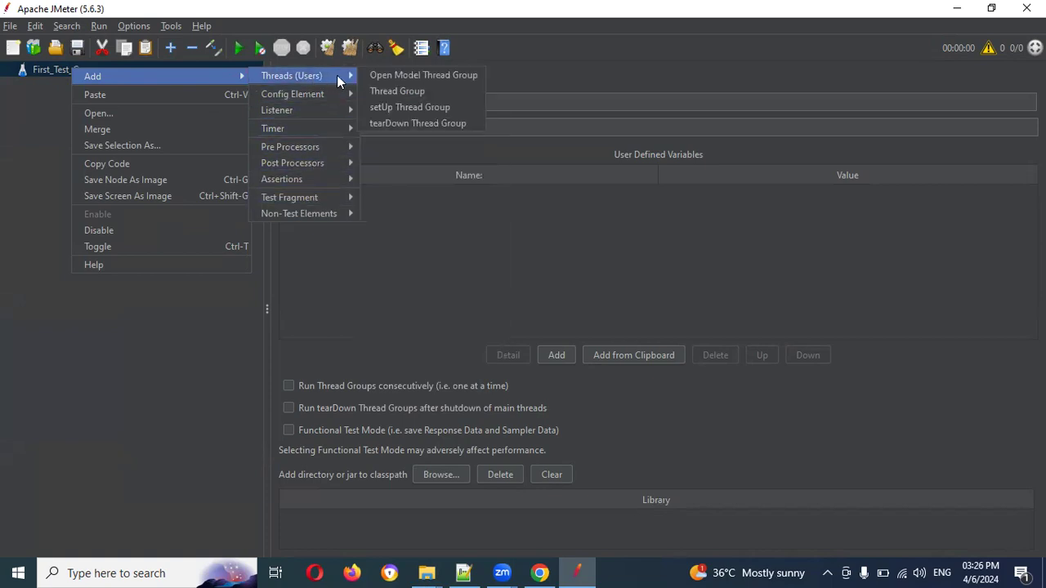
click(395, 91)
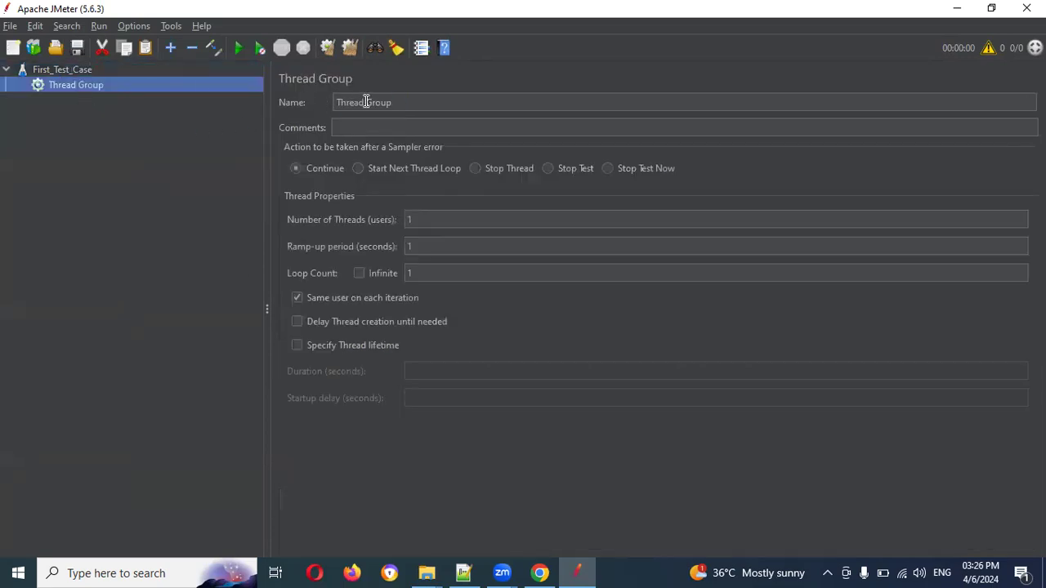
Step: Rename the thread group as My_First_Thread_Group
click(399, 102)
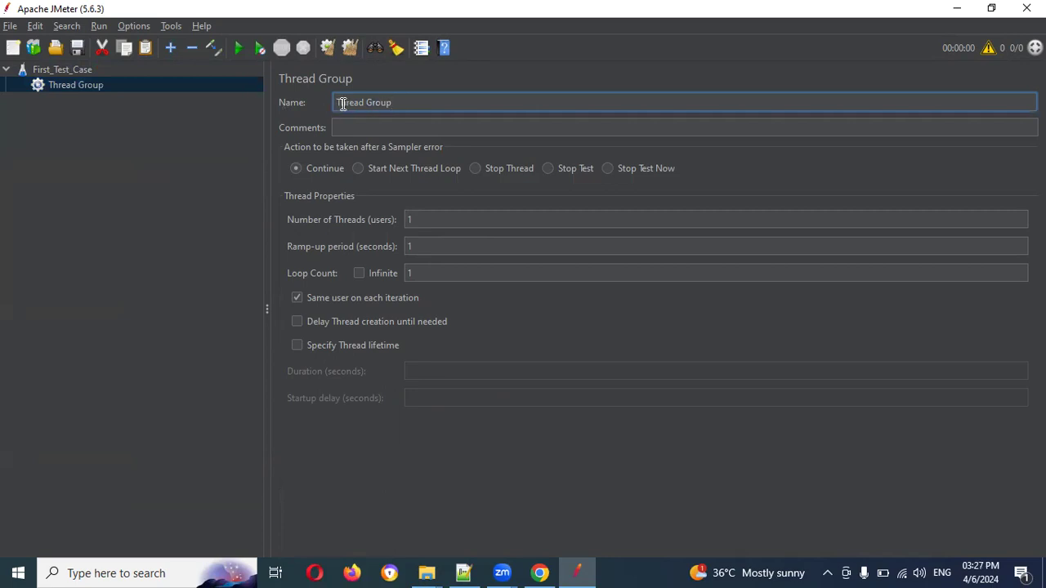
drag(399, 101, 320, 98)
text(My_First_Thread_Group)
Step: Set the thread group's number of threads to 10 and its ramp-up period to 2 seconds
click(437, 220)
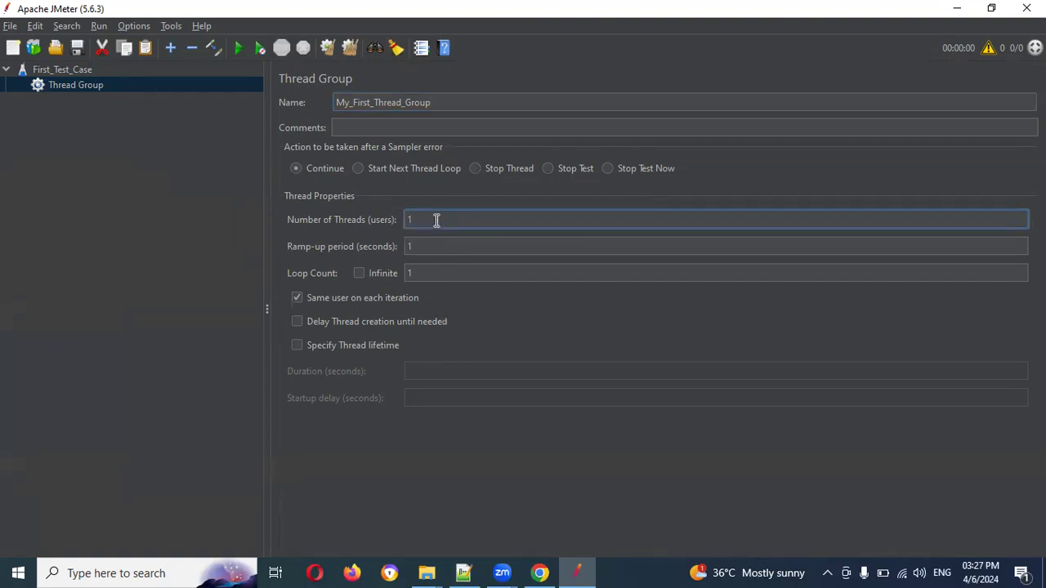
text(0)
click(414, 250)
key(BackSpace)
text(2)
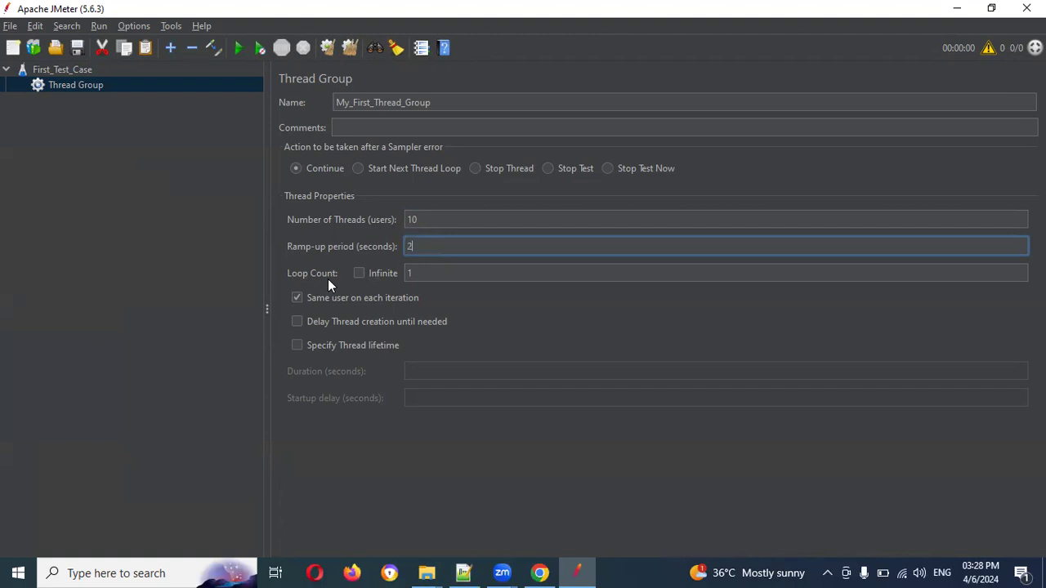
Step: Set the thread group's loop count to 2, toggling Infinite and Specify Thread lifetime on and back off
click(359, 273)
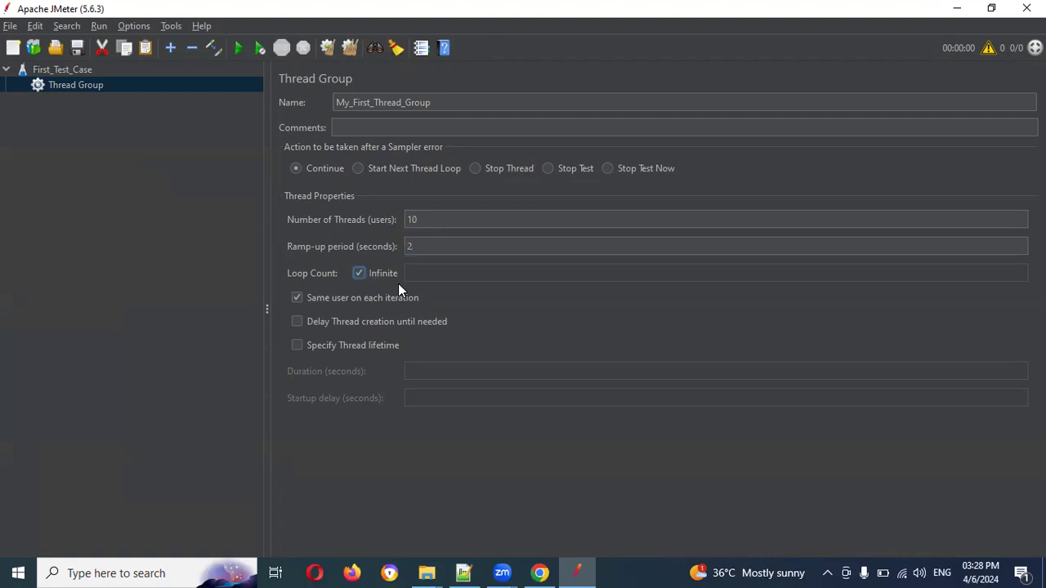
click(358, 273)
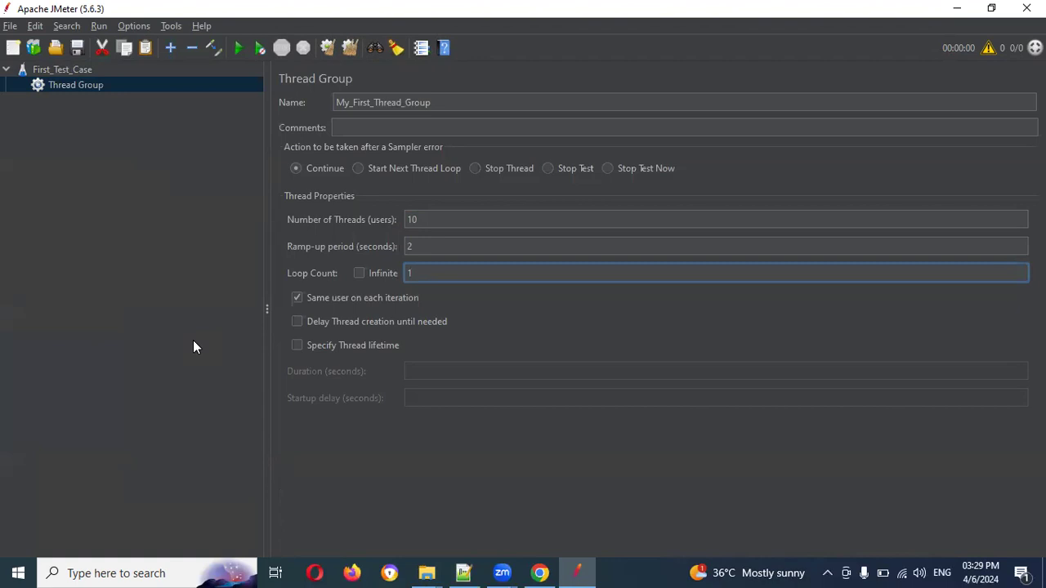
text(2)
key(BackSpace)
key(BackSpace)
text(2)
click(296, 345)
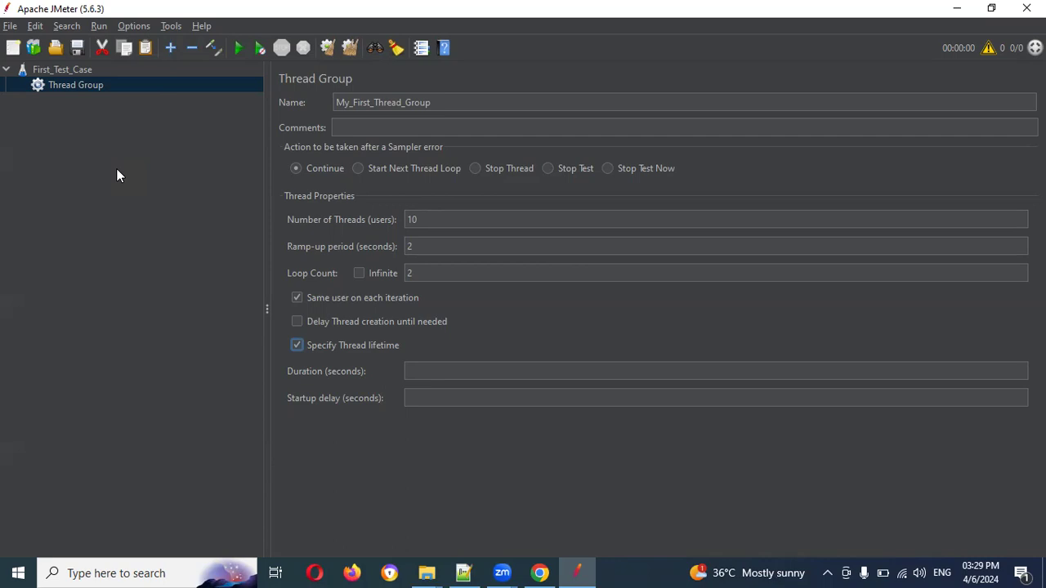
click(296, 343)
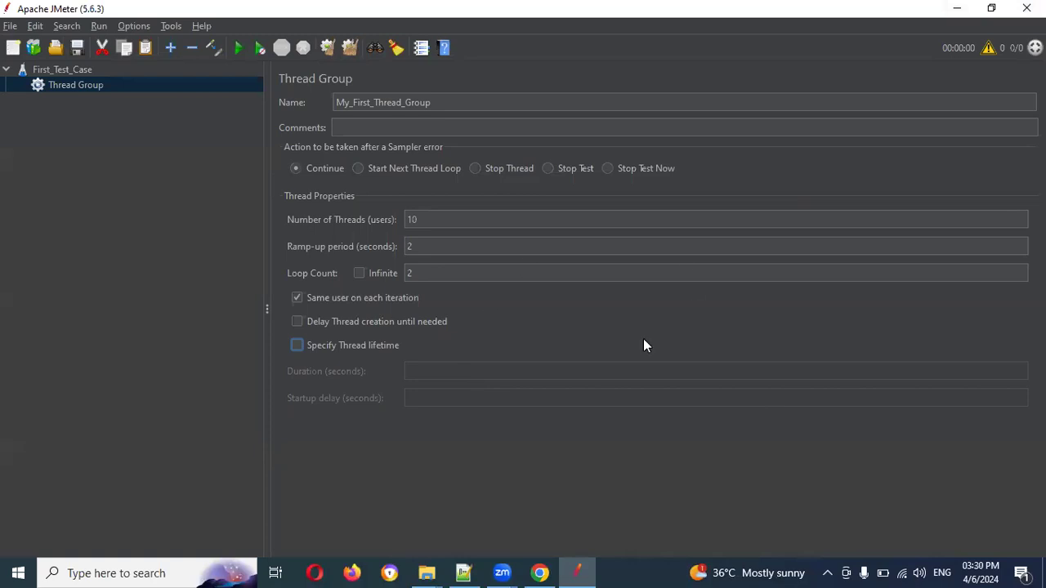
right_click(78, 84)
mouse_move(98, 93)
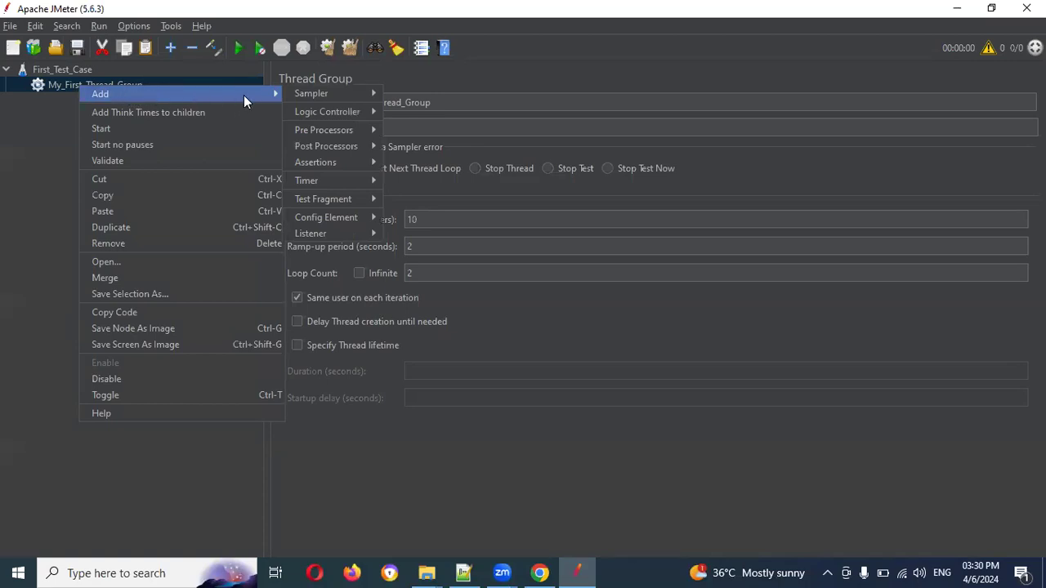
mouse_move(312, 98)
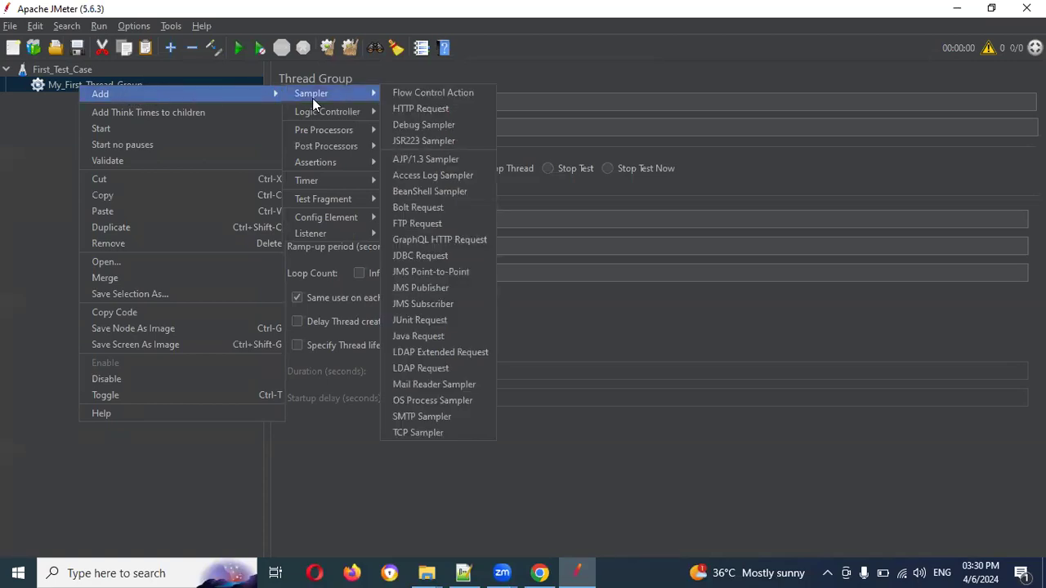
click(60, 116)
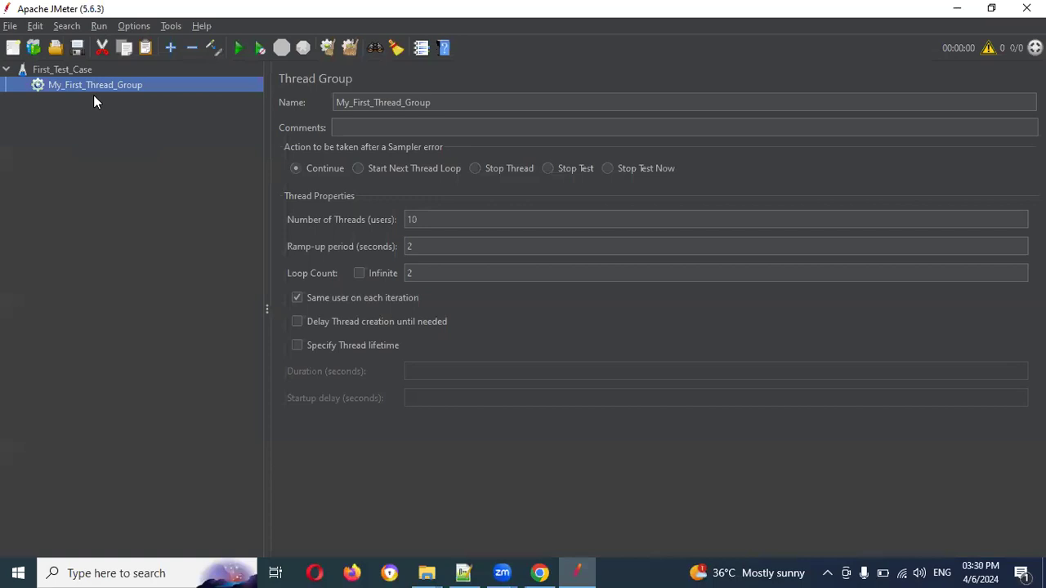
Step: Add an HTTP Request sampler to My_First_Thread_Group
right_click(102, 85)
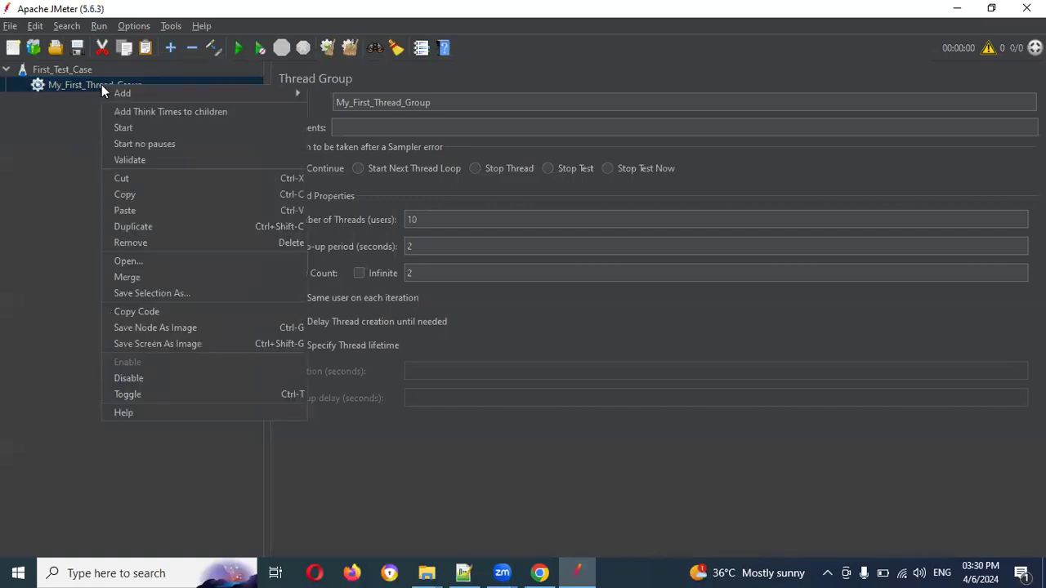
mouse_move(141, 91)
mouse_move(335, 91)
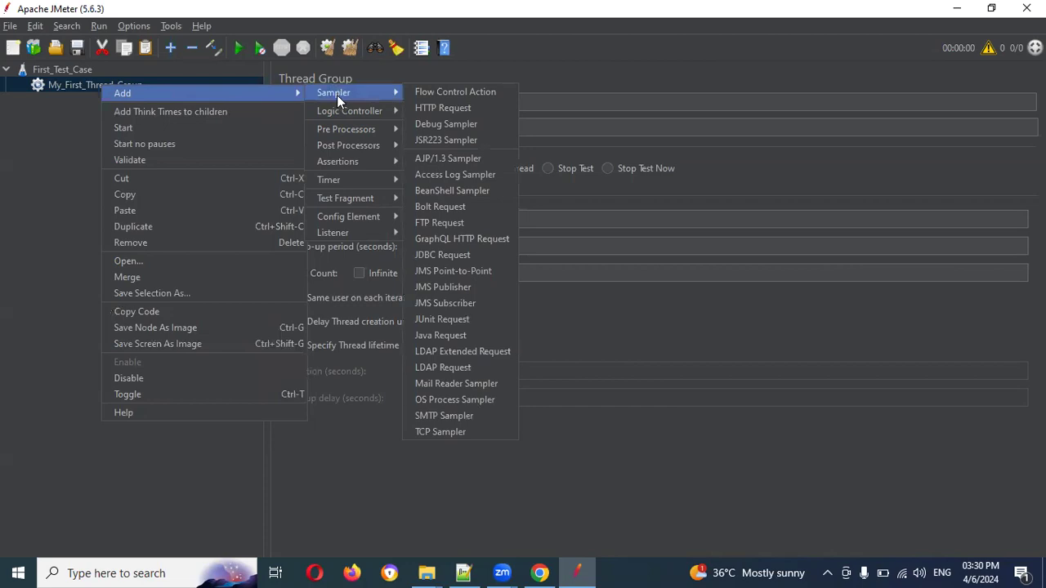
mouse_move(343, 112)
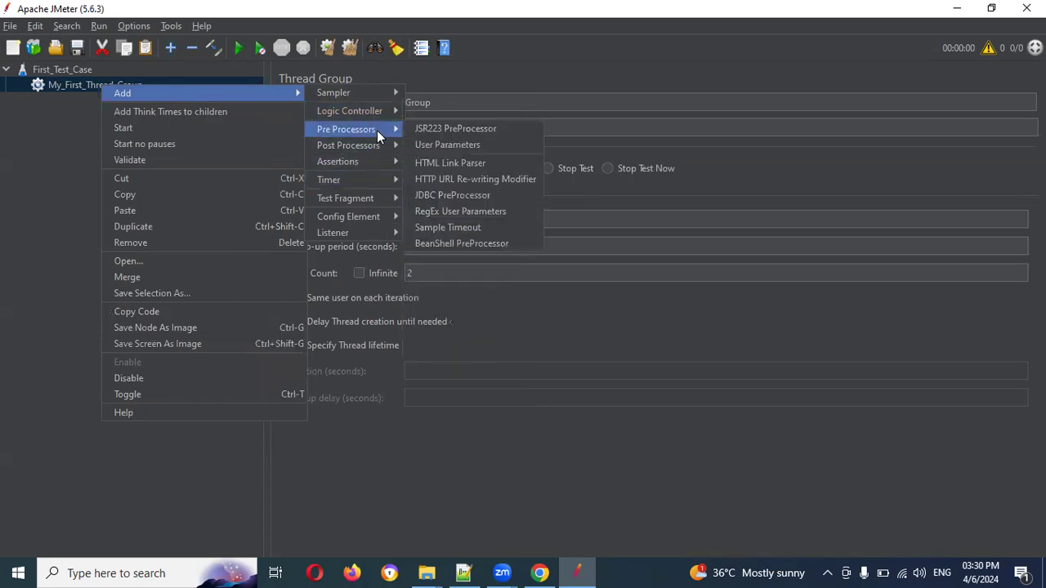
mouse_move(378, 161)
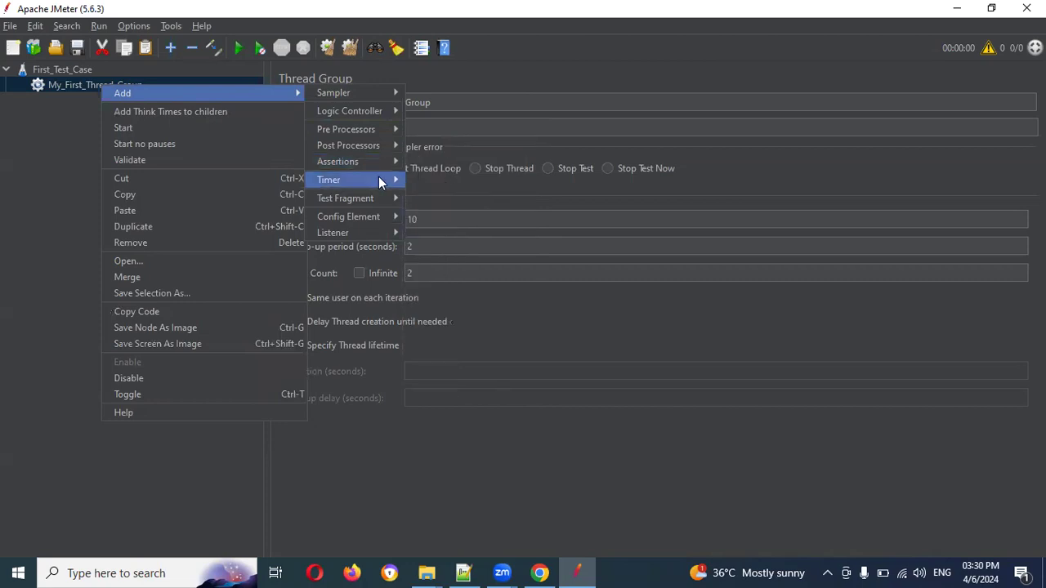
mouse_move(377, 233)
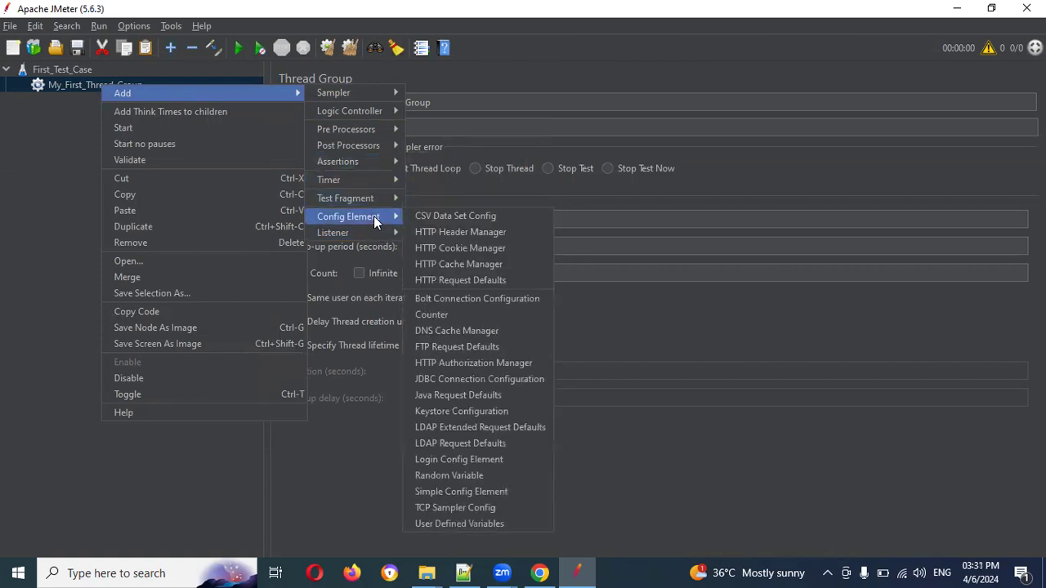
mouse_move(378, 197)
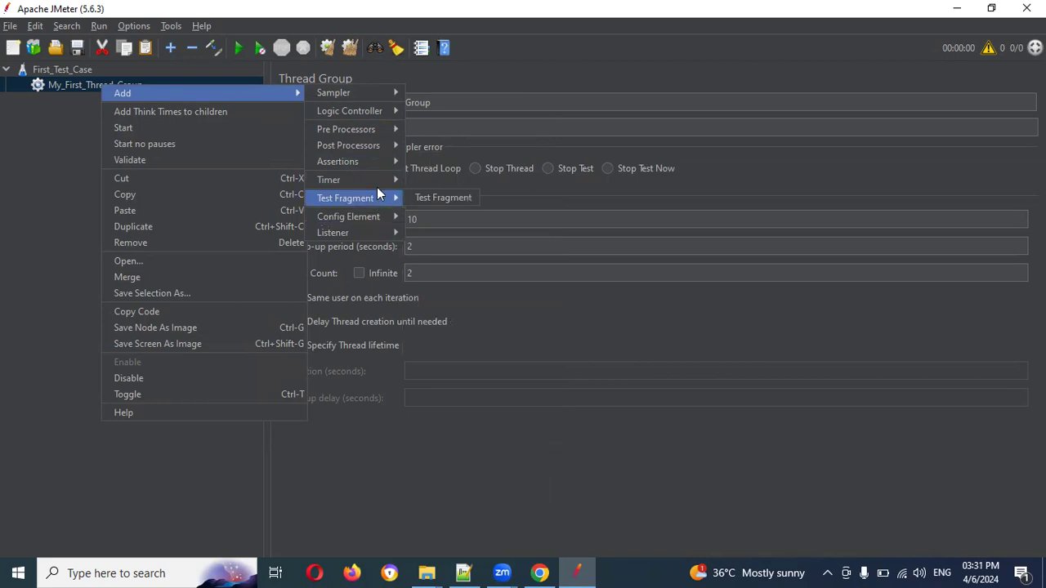
mouse_move(380, 92)
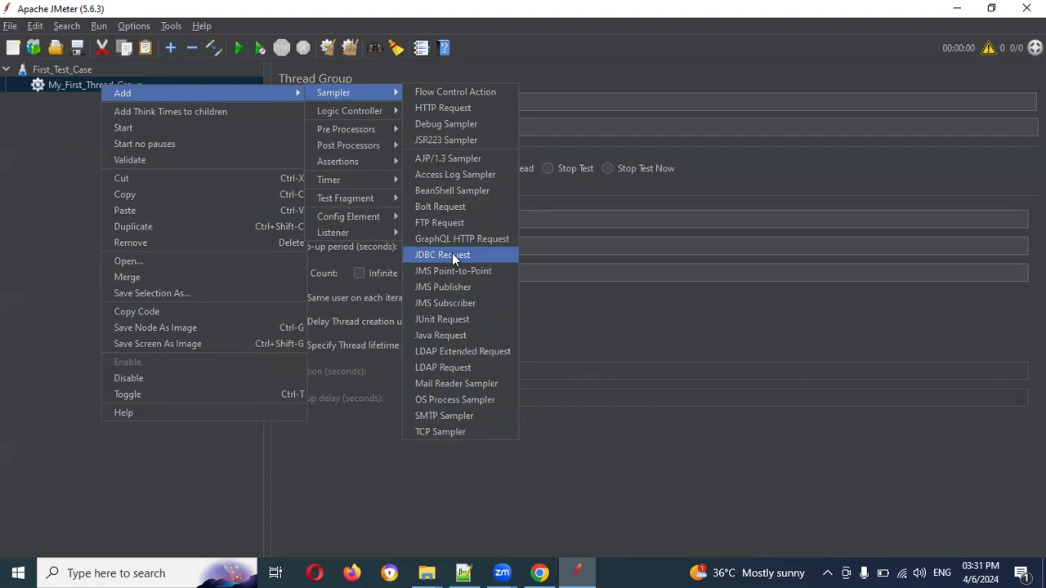
click(445, 107)
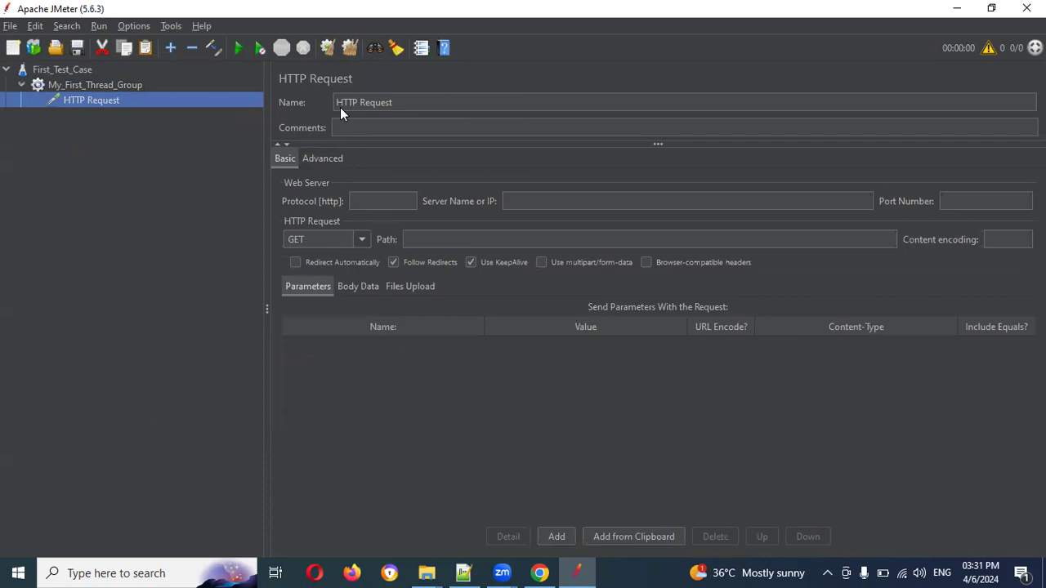
Step: Rename the HTTP Request sampler as Google_First_Demo
triple_click(413, 104)
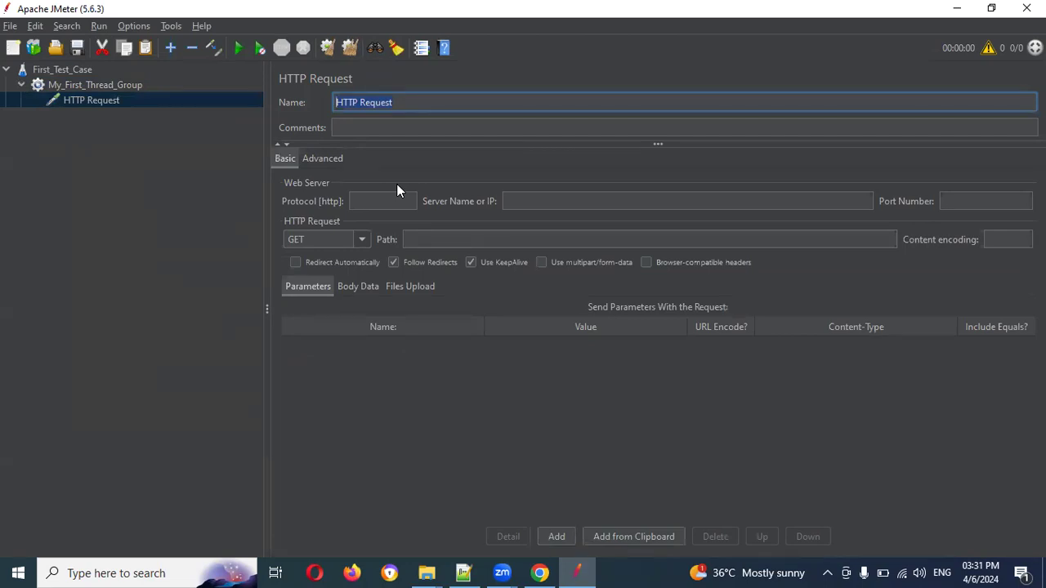
text(Google_First_Demo)
click(363, 128)
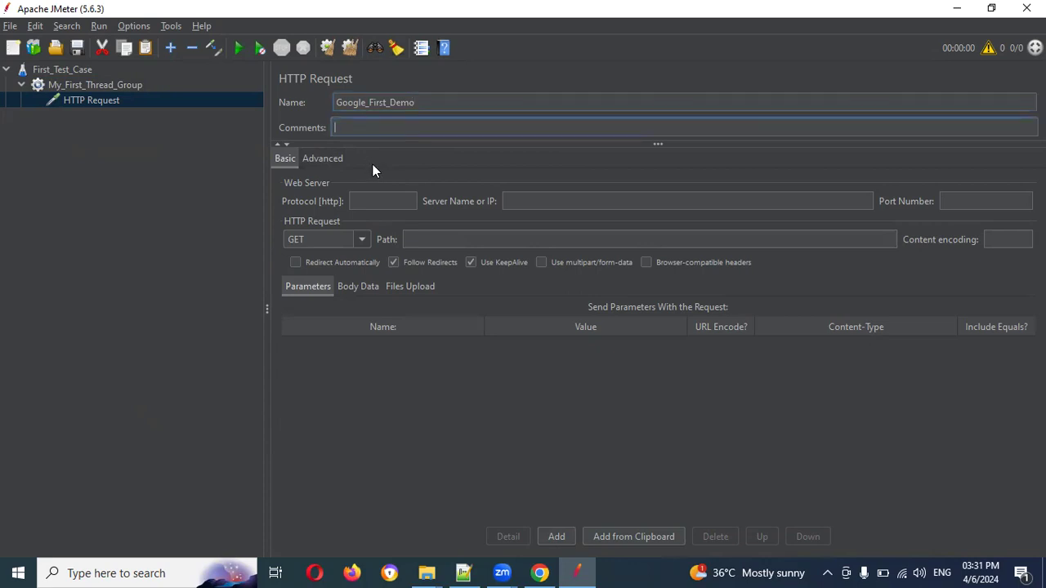
click(204, 191)
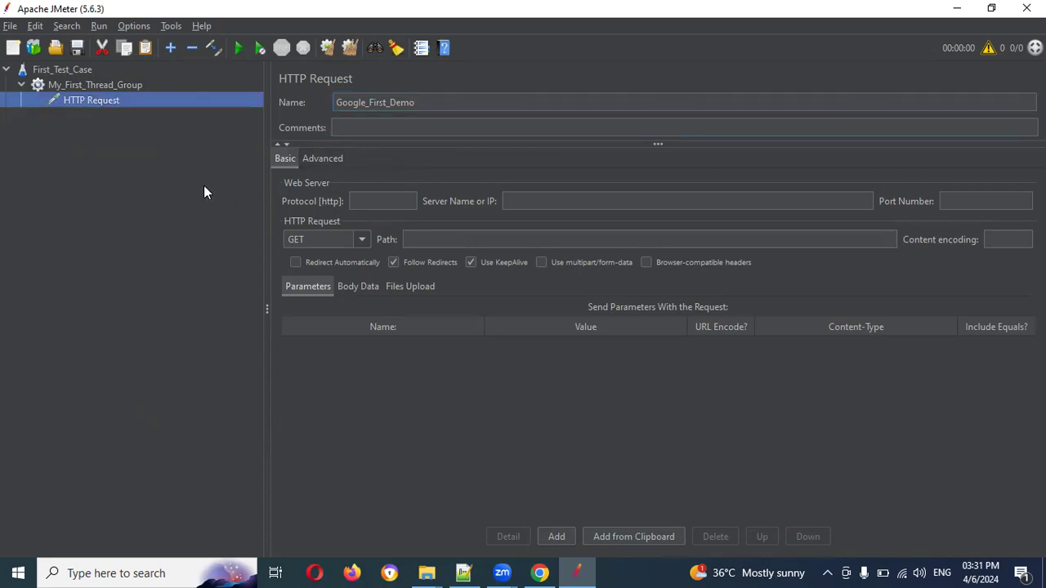
Step: Examine the sampler's comments, protocol, server name, port number and path fields and its list of request methods
click(383, 129)
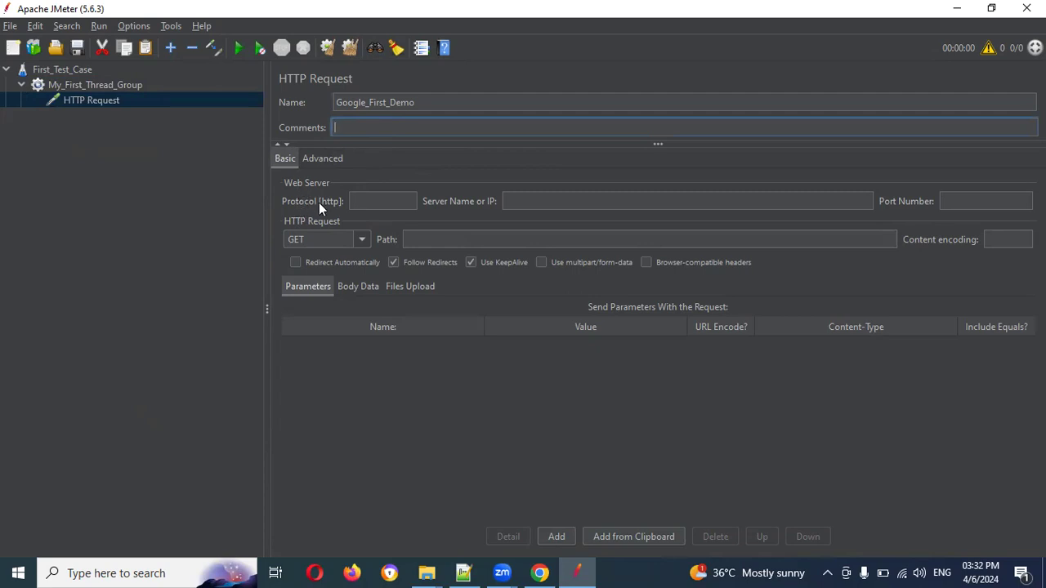
click(377, 200)
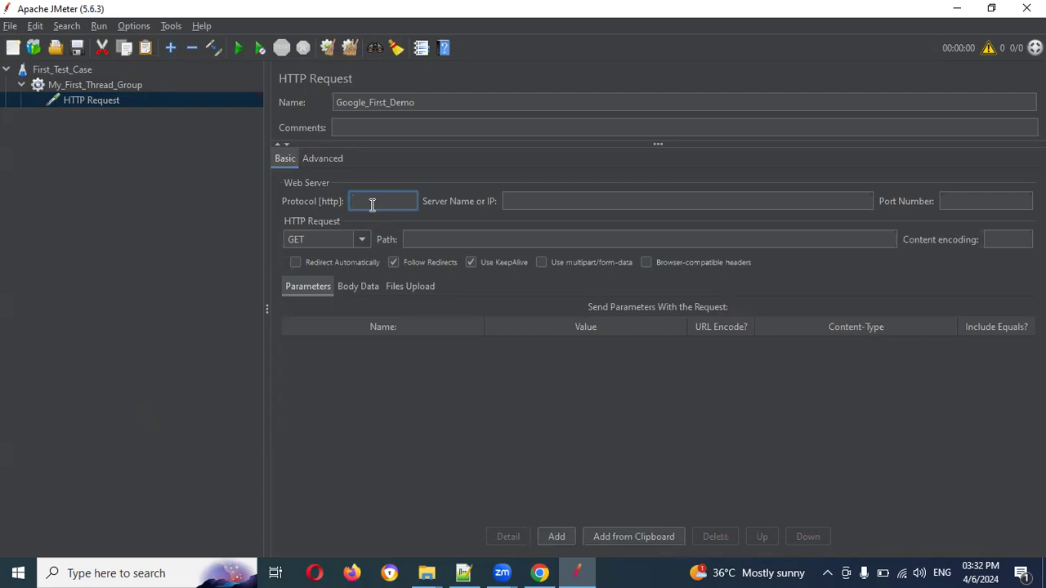
click(520, 200)
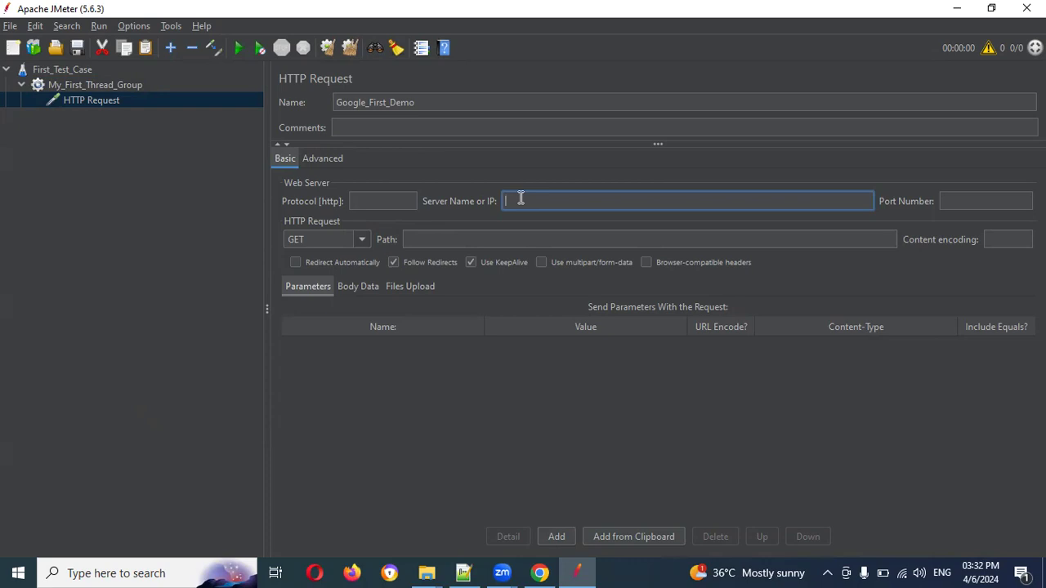
click(960, 205)
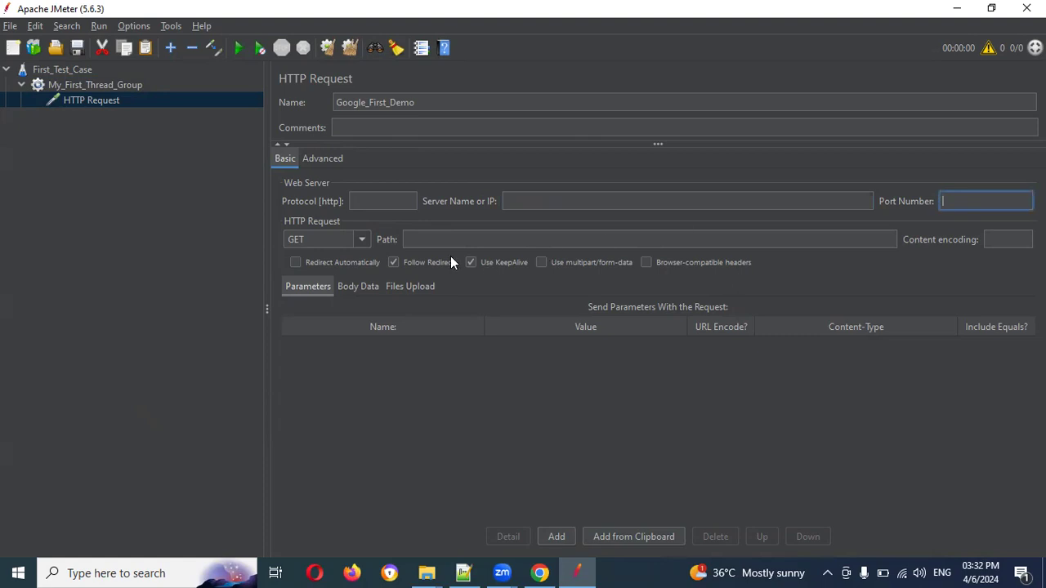
click(433, 239)
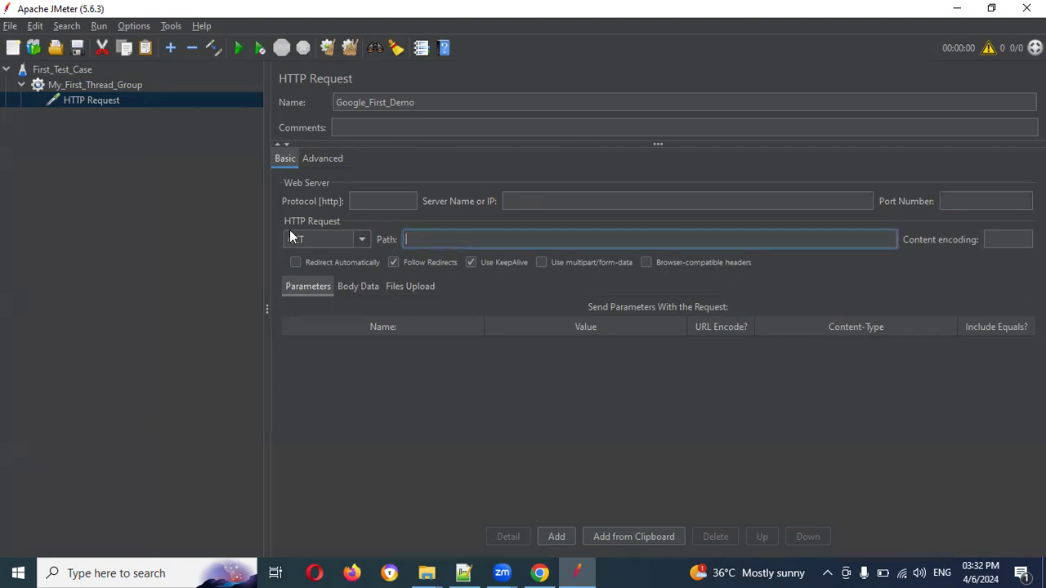
click(364, 242)
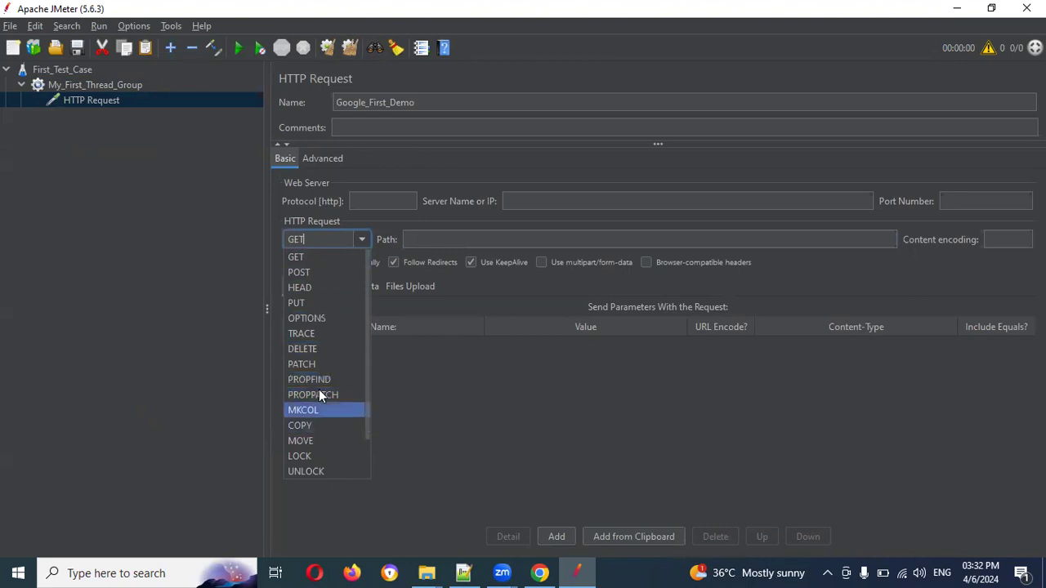
click(480, 378)
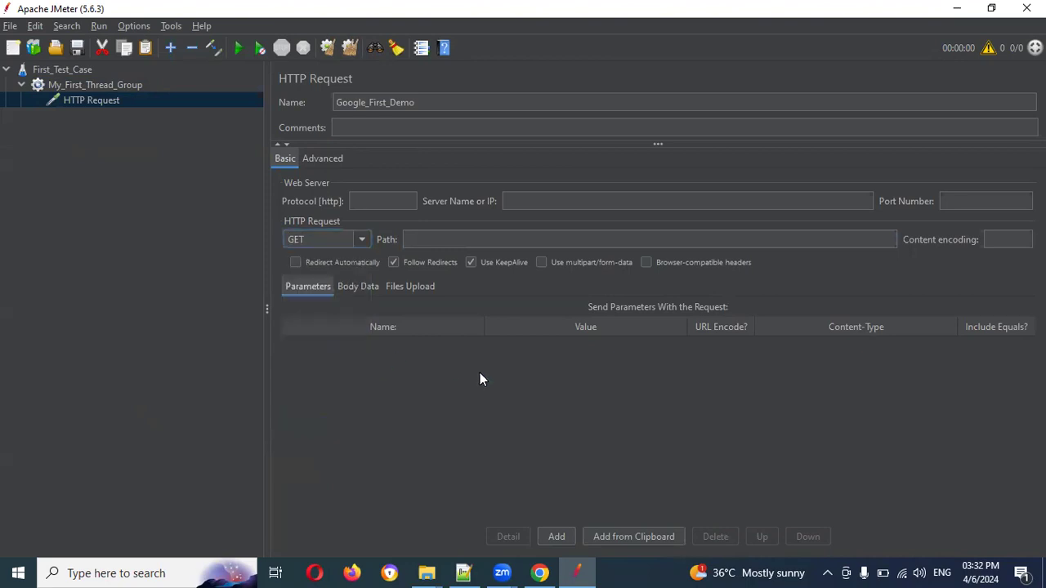
click(461, 237)
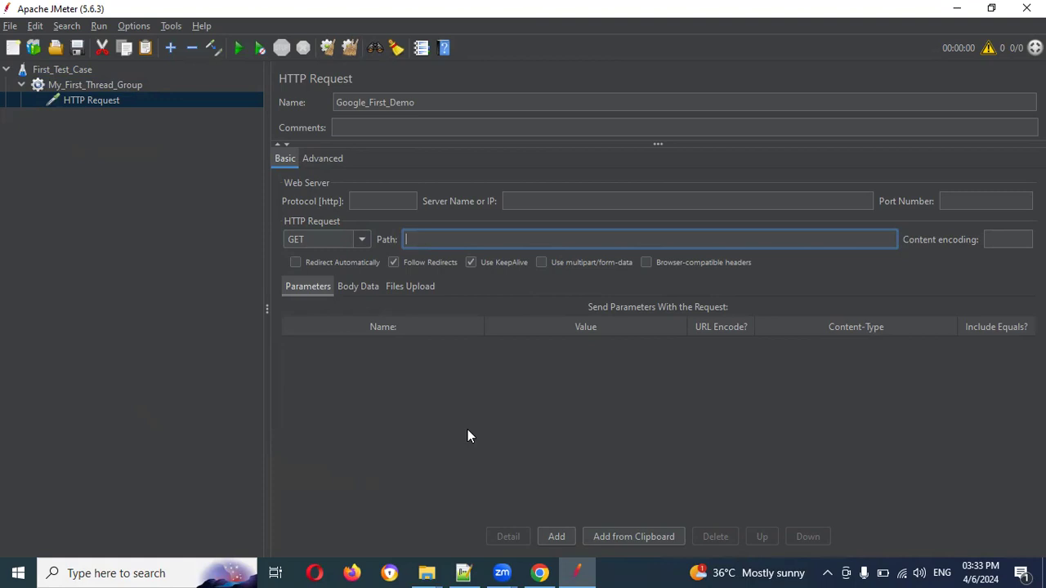
Step: Launch Postman and renew the expired session by signing in through the browser with the prefilled credentials, returning to the desktop app
click(155, 572)
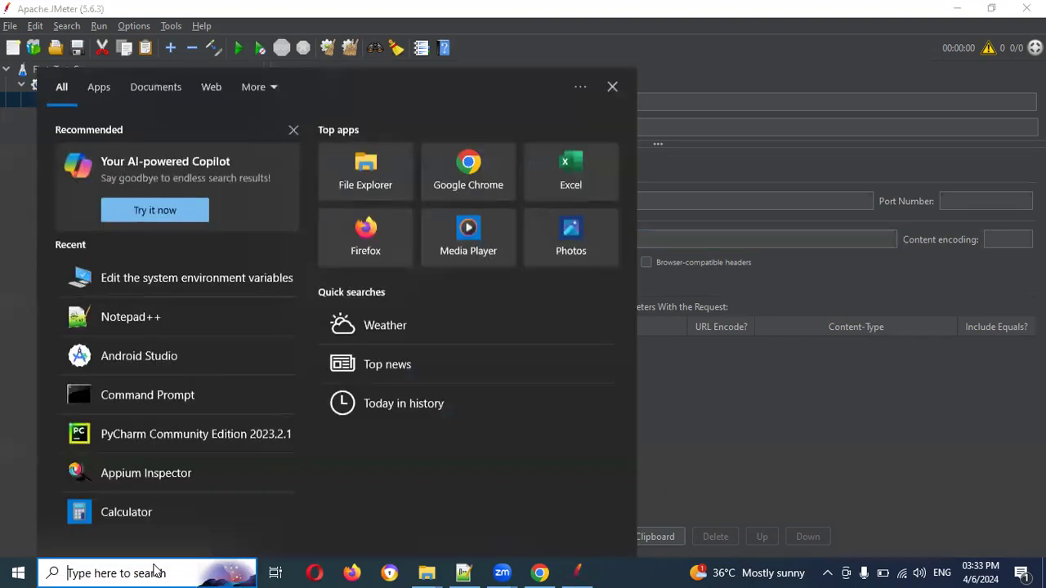
text(postman)
key(Return)
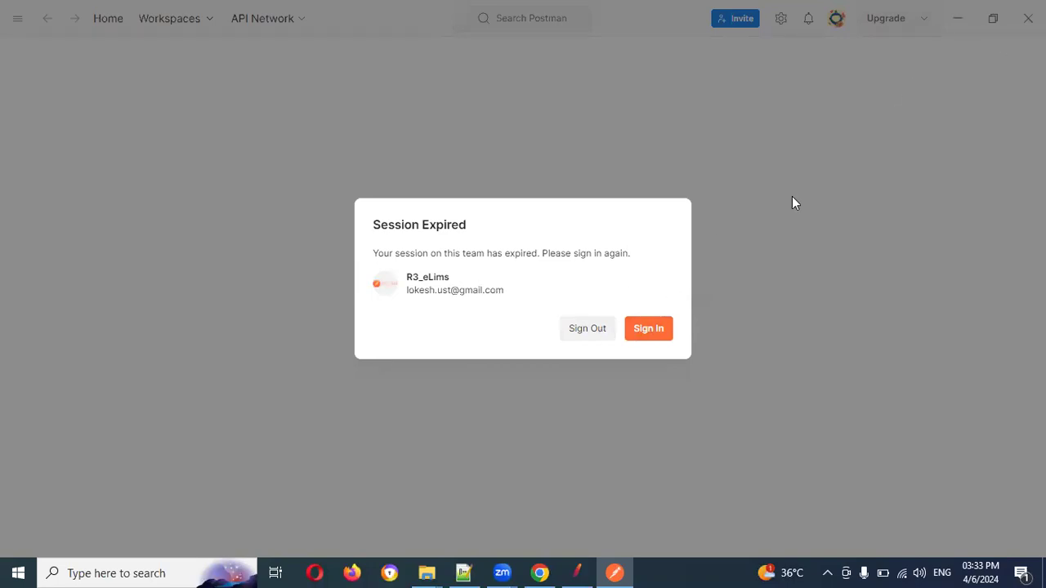
click(651, 329)
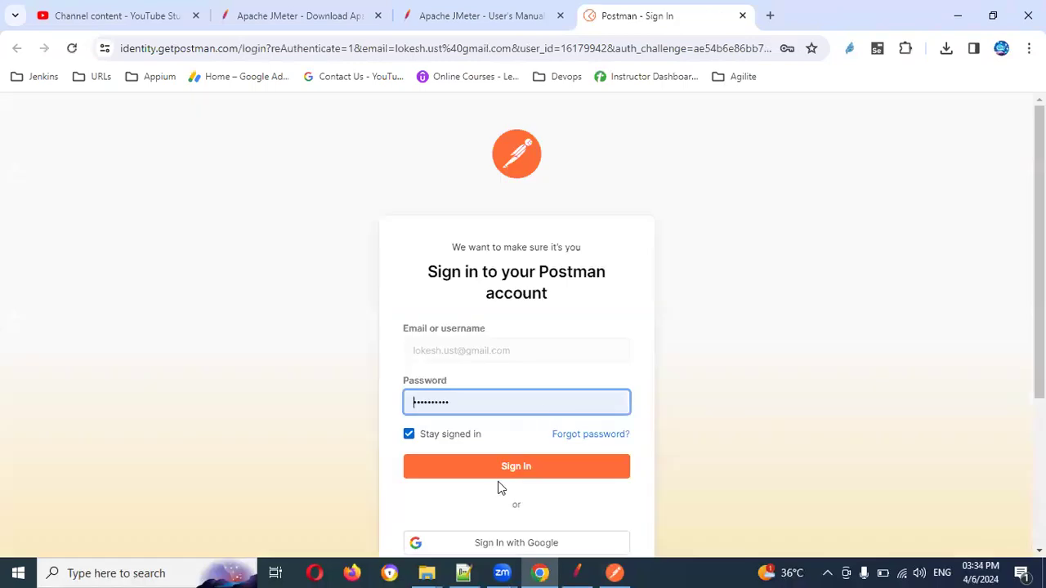
click(507, 475)
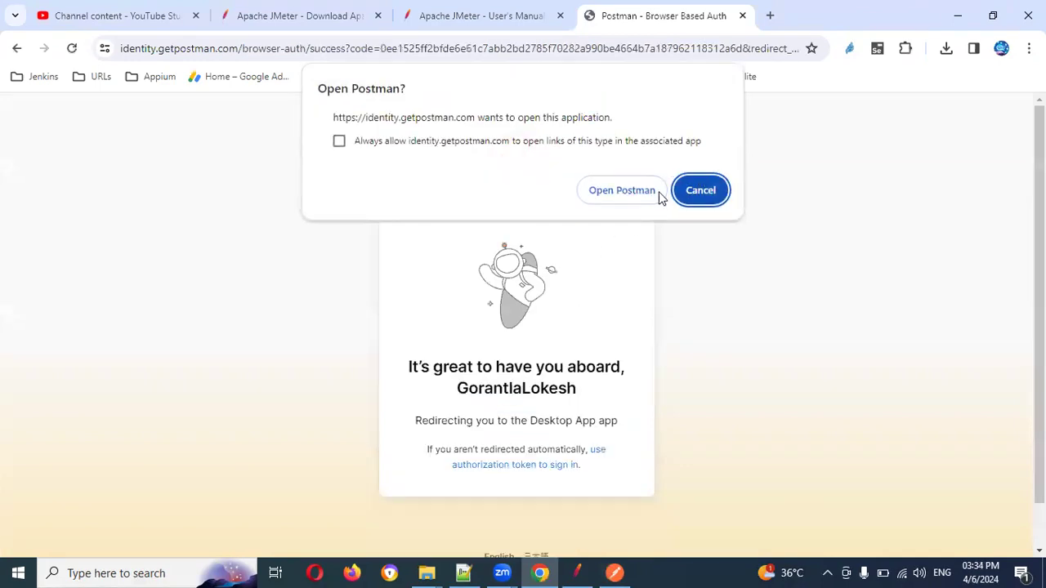
click(641, 196)
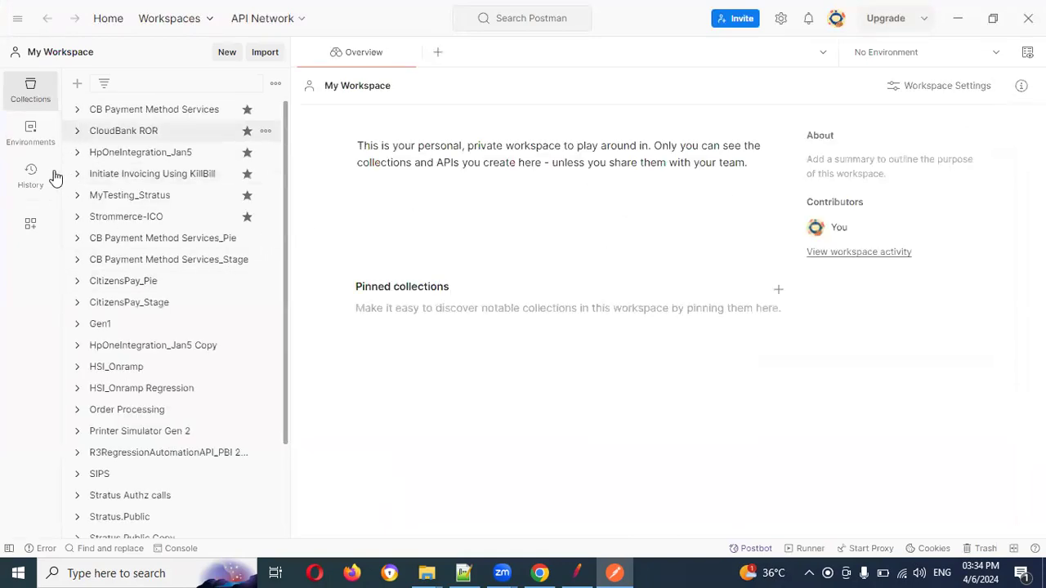
Step: Look inside the Get Payment Method API folder of the CloudBank ROR collection, and collapse the collection again
click(82, 131)
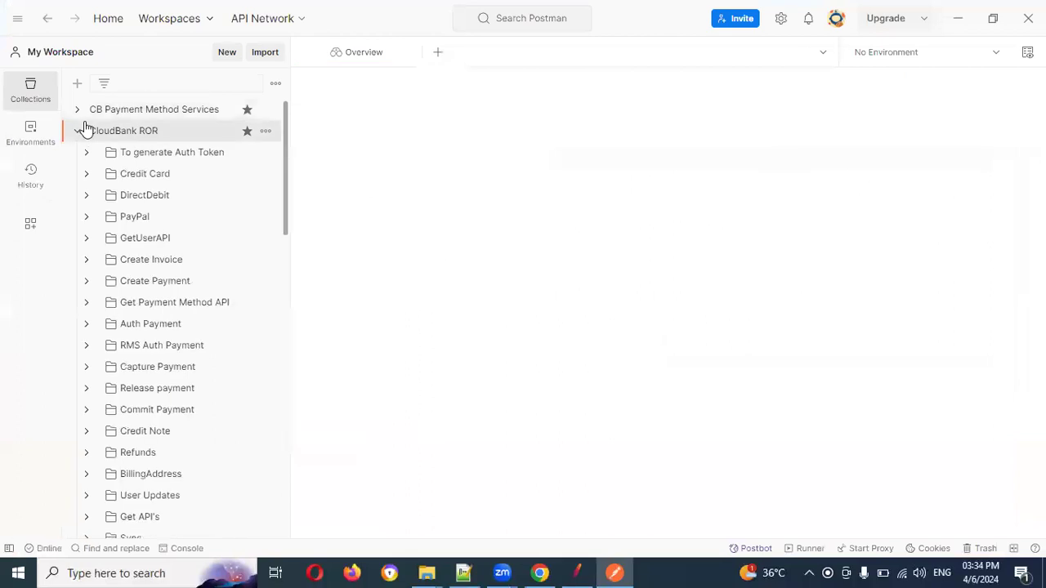
click(86, 304)
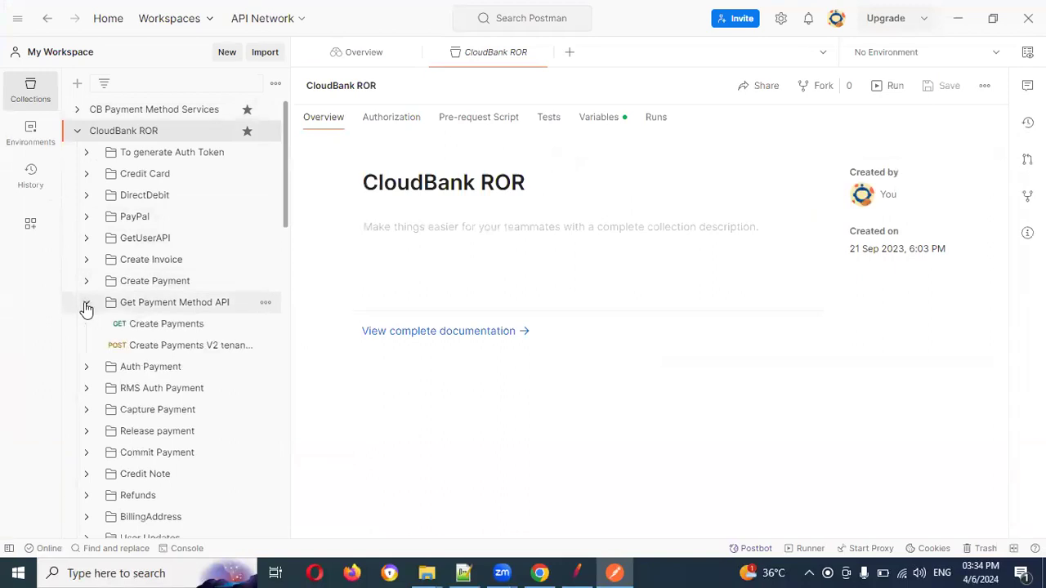
click(78, 132)
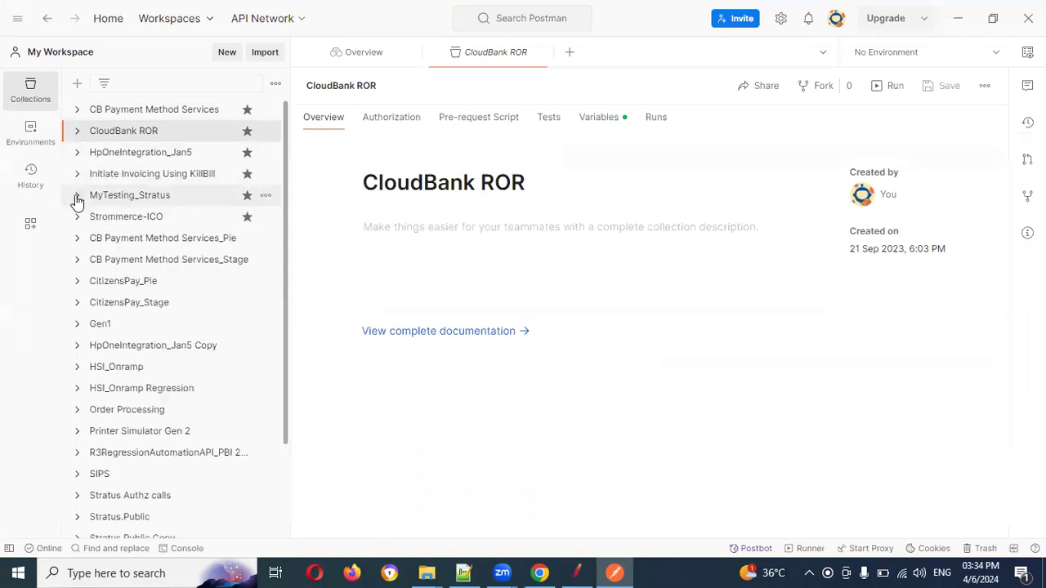
Step: Open the Get List of Orders request in the v1/order-processing folder of MyTesting_Stratus and review its query parameters
click(77, 196)
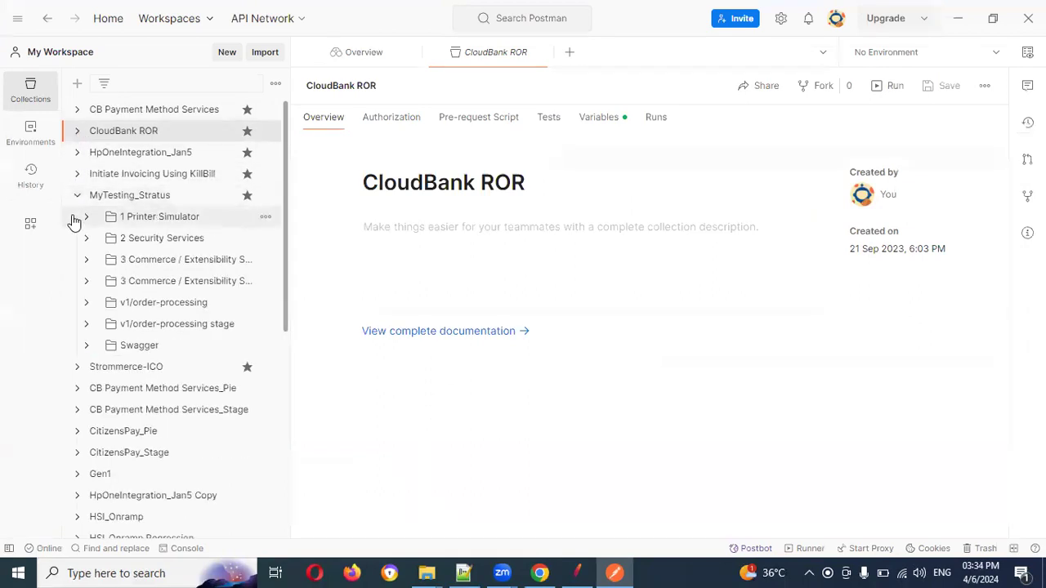
click(87, 303)
scroll(196, 366, down, 5)
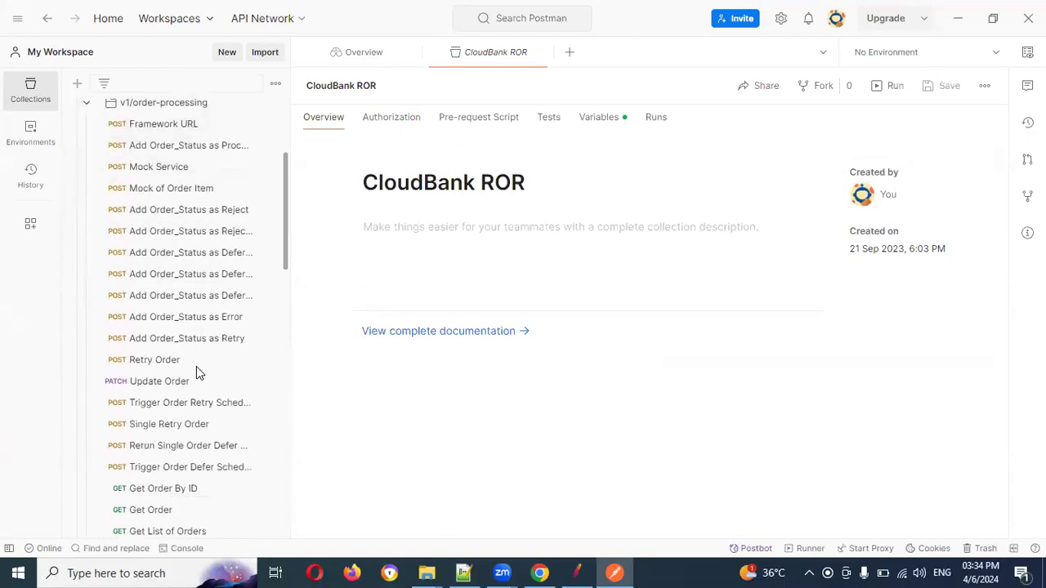
scroll(199, 375, down, 2)
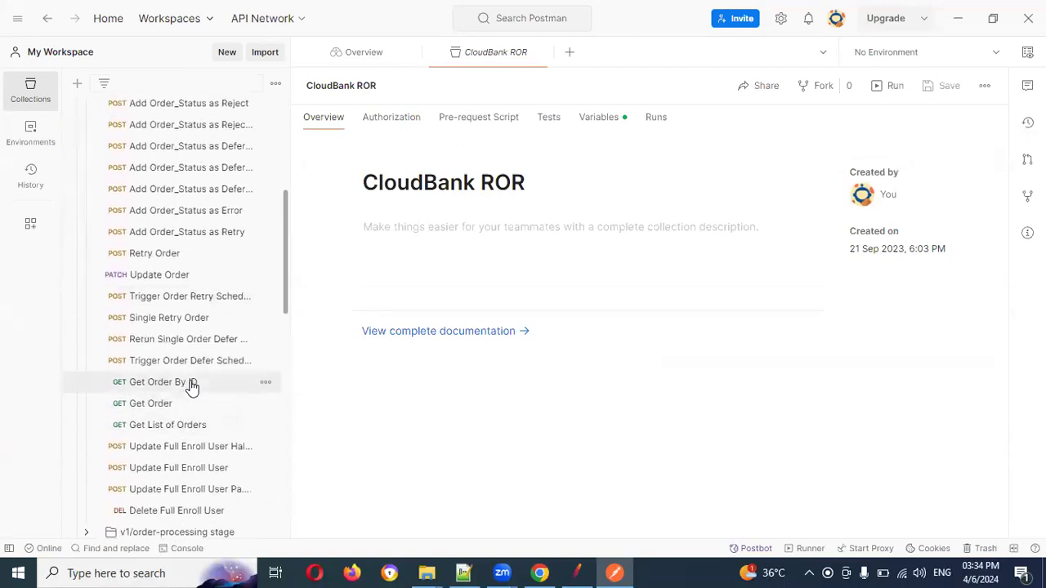
click(189, 425)
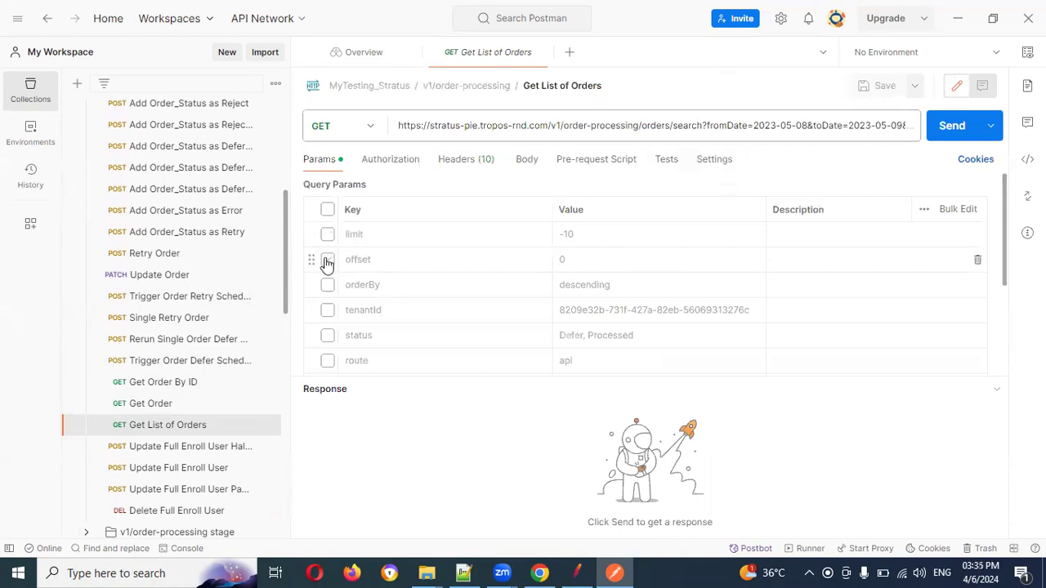
scroll(329, 295, down, 3)
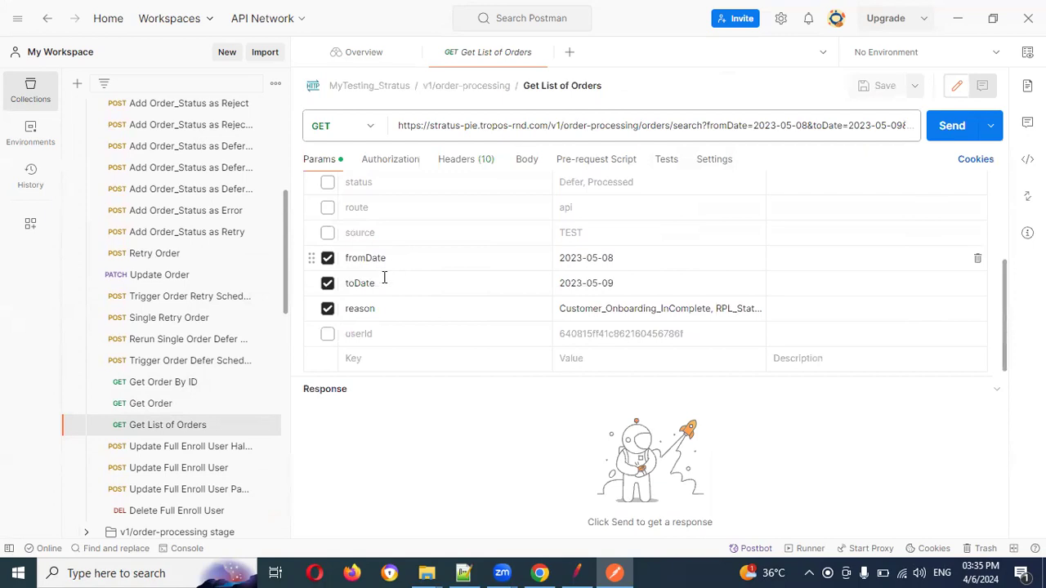